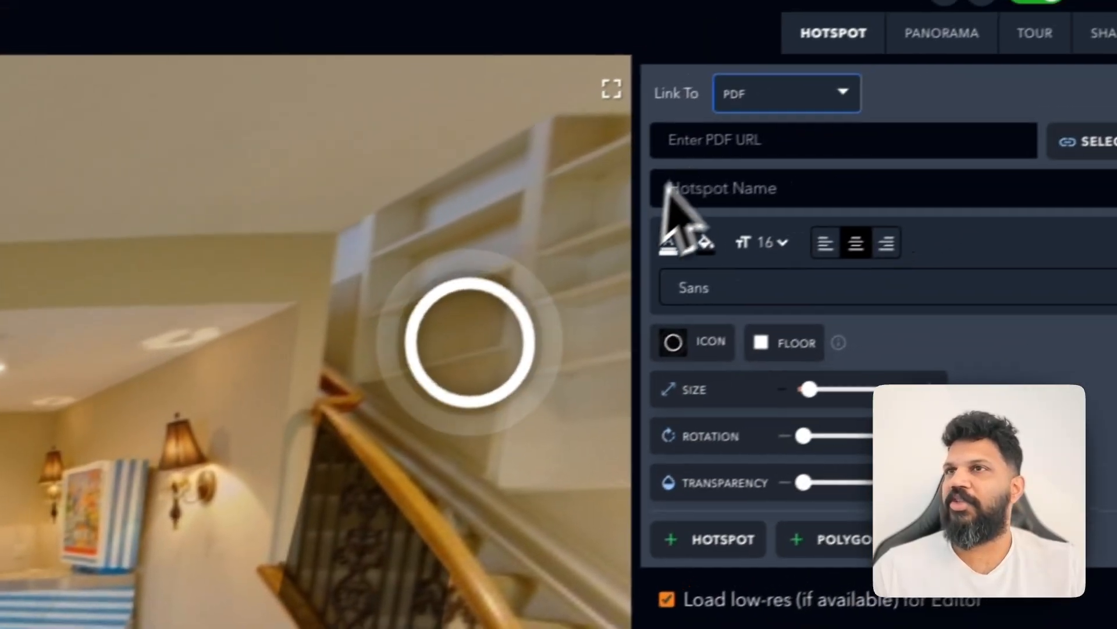
Set the hotspot's Link To type to Smart Bubble
{"action": "left_click", "coordinate": [744, 108]}
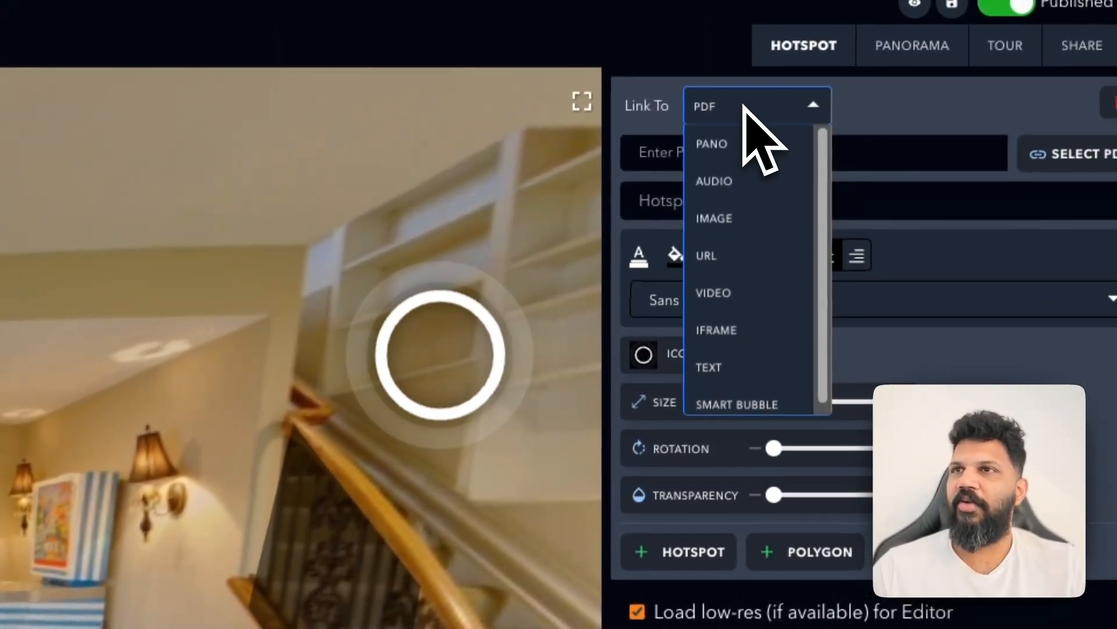
{"action": "scroll", "coordinate": [751, 233], "scroll_direction": "down", "scroll_amount": 1}
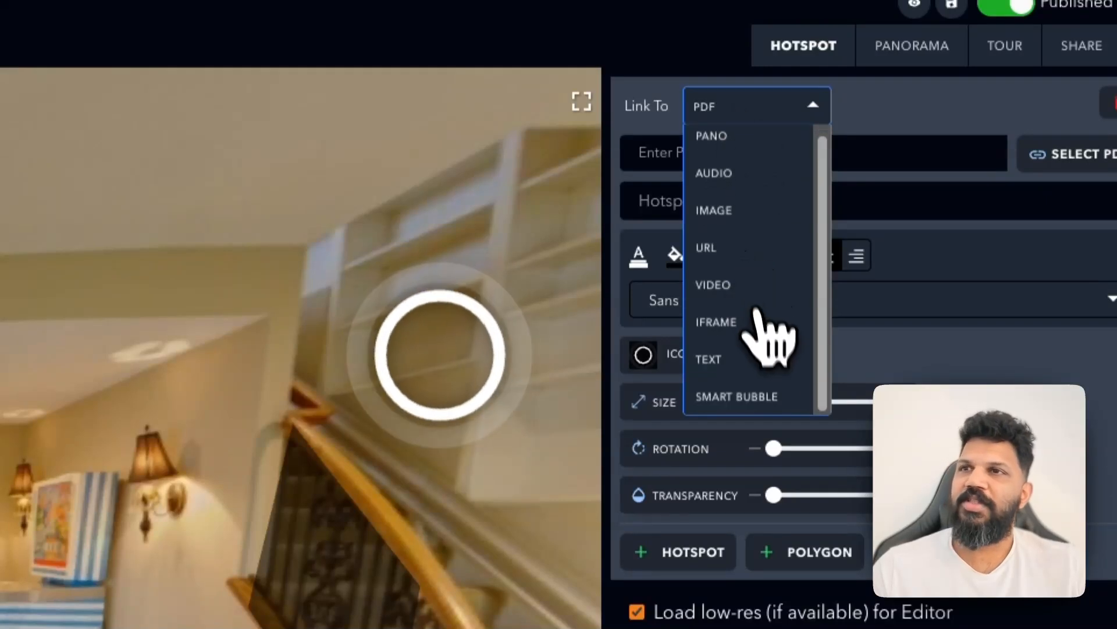
{"action": "left_click", "coordinate": [761, 395]}
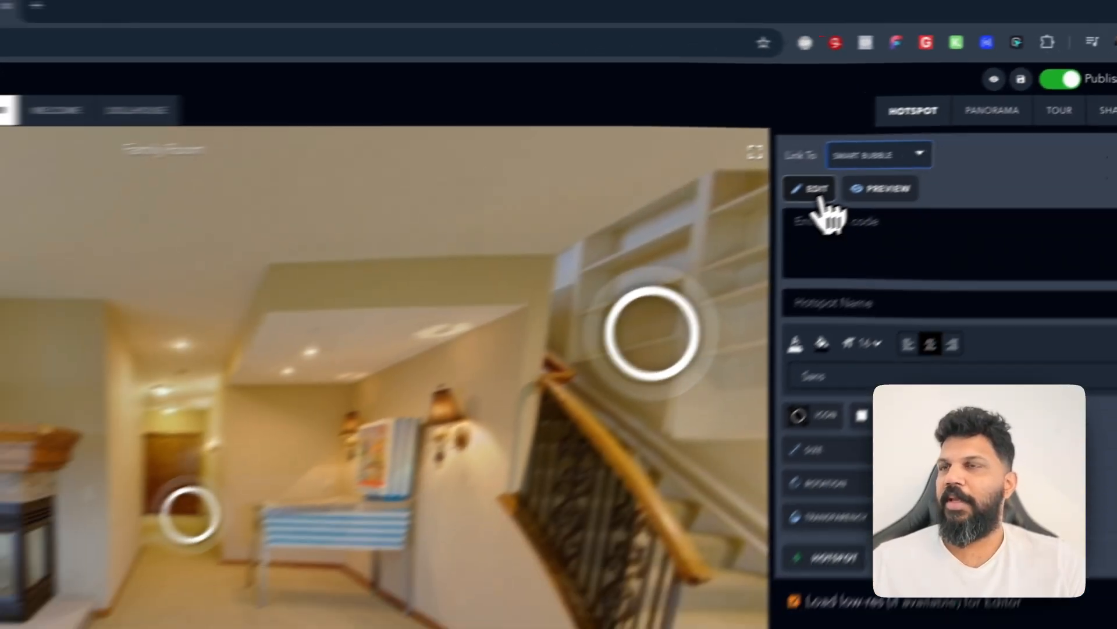
Open the smart bubble editor, check the device previews, and add an Image with text block from the Misc section
{"action": "left_click", "coordinate": [818, 194]}
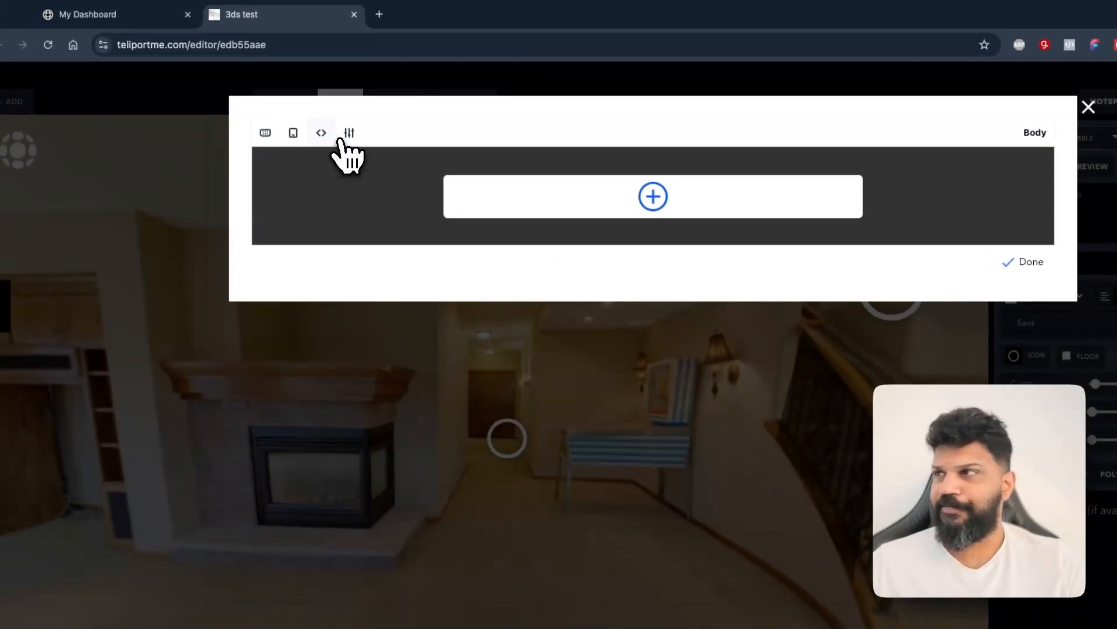
{"action": "left_click", "coordinate": [268, 134]}
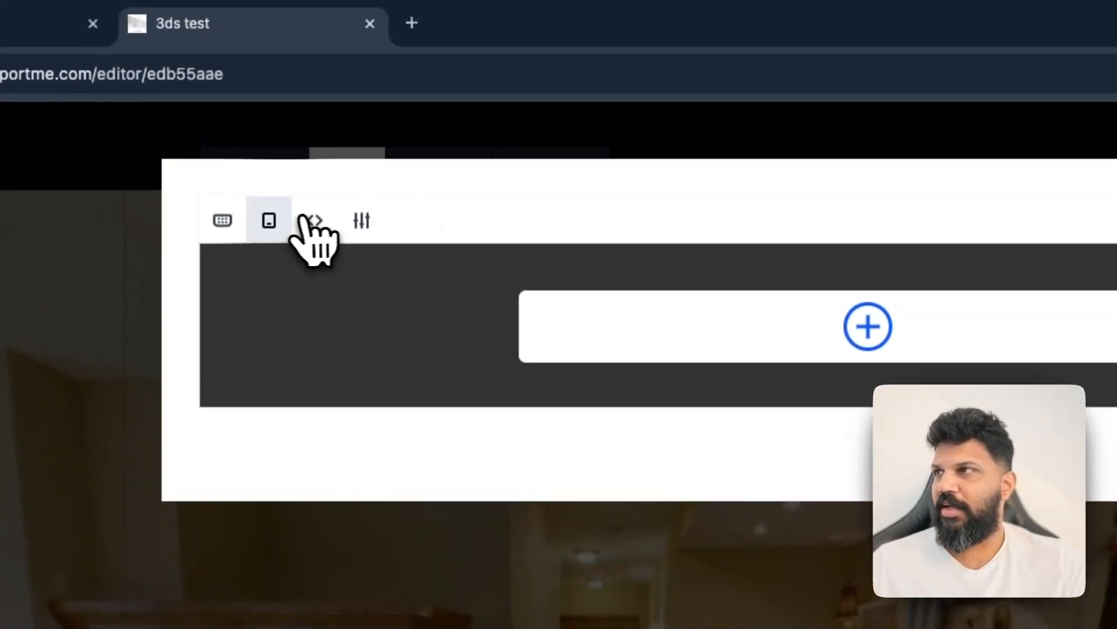
{"action": "left_click", "coordinate": [285, 215]}
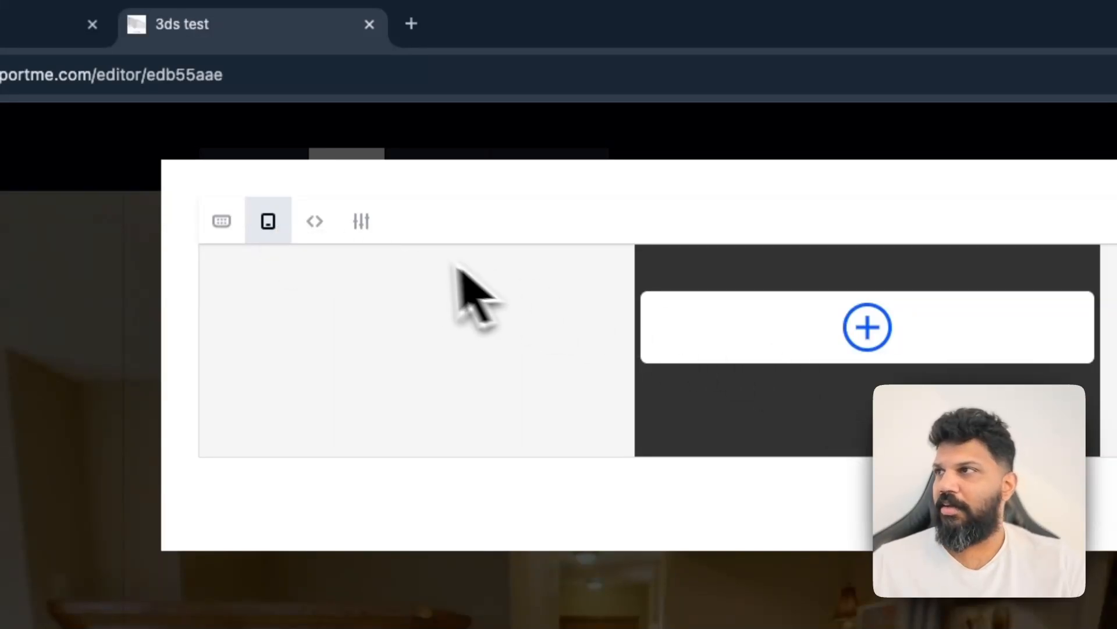
{"action": "left_click", "coordinate": [285, 226]}
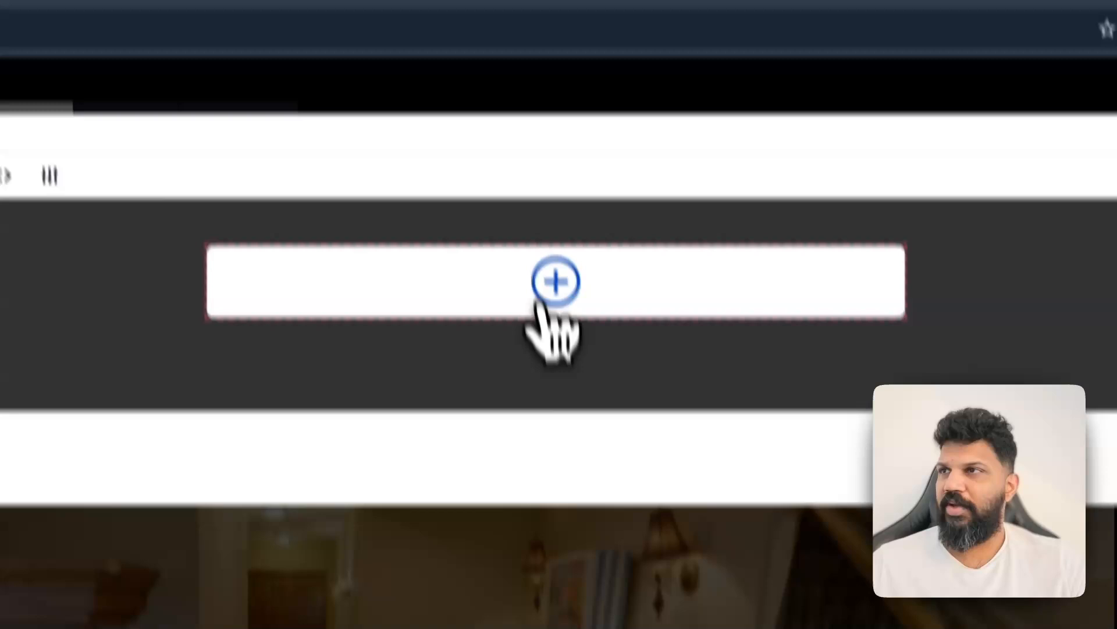
{"action": "left_click", "coordinate": [550, 313]}
{"action": "scroll", "coordinate": [527, 182], "scroll_direction": "down", "scroll_amount": 2}
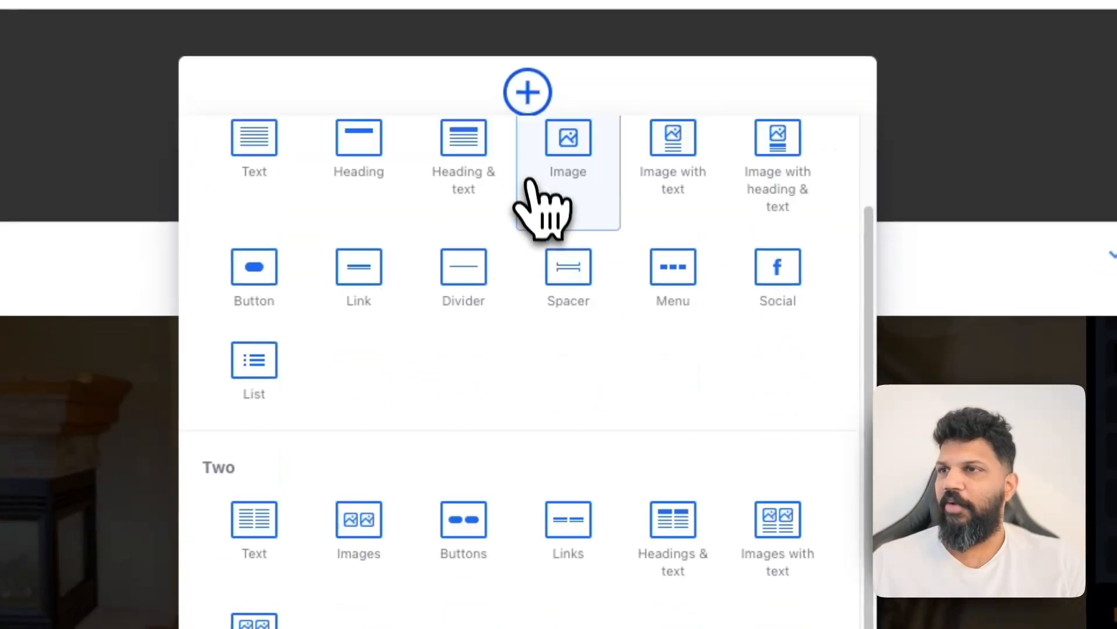
{"action": "scroll", "coordinate": [531, 183], "scroll_direction": "down", "scroll_amount": 2}
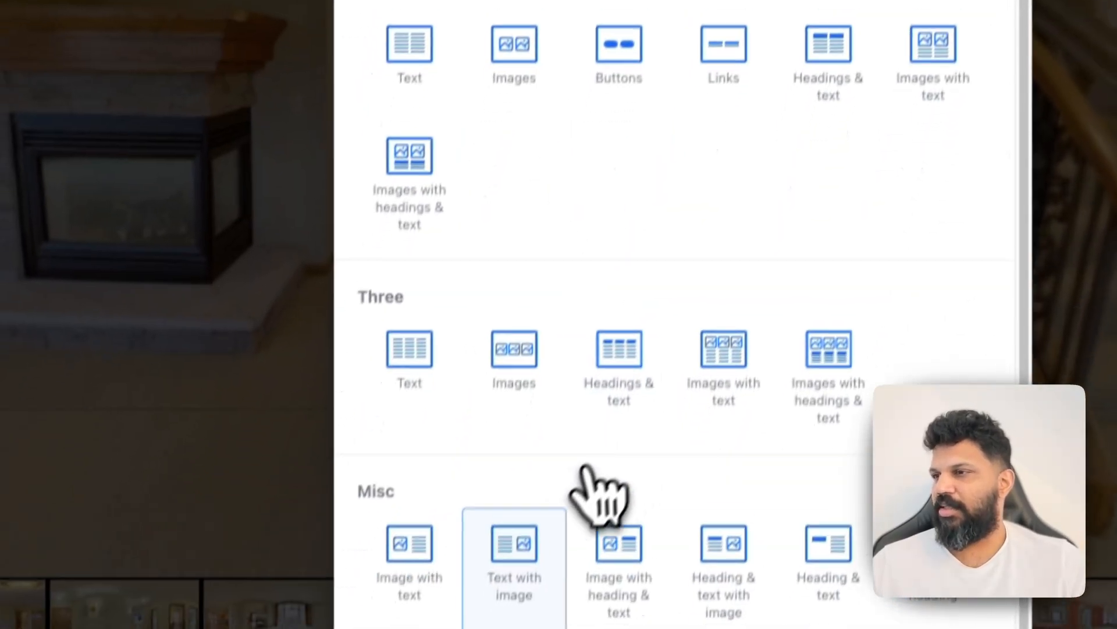
{"action": "left_click", "coordinate": [419, 524]}
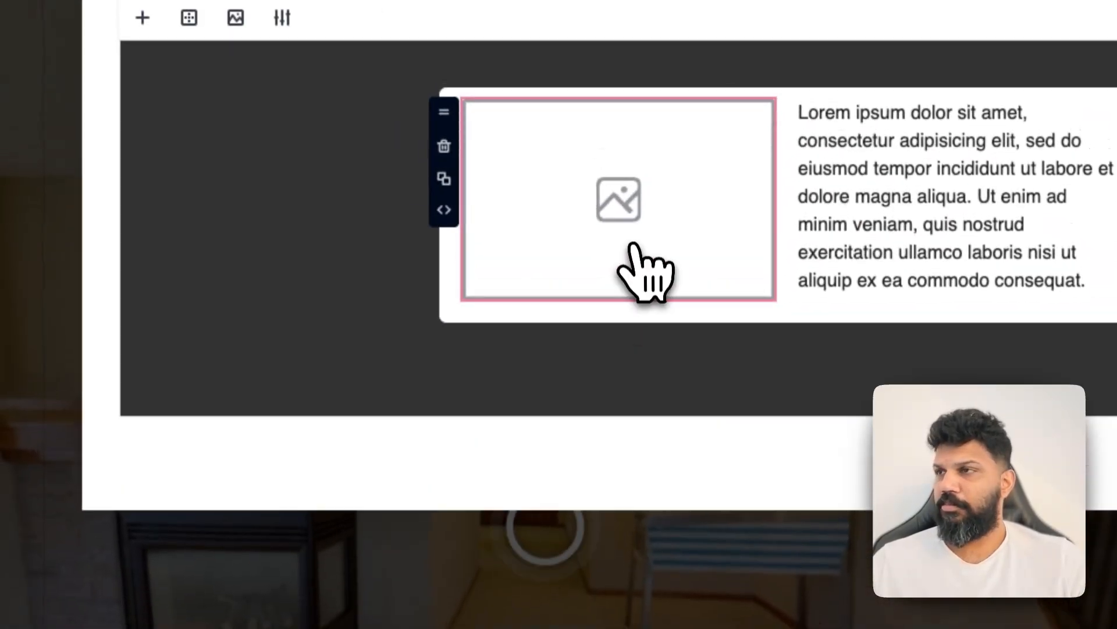
Set the block's image to the floor plan picture from the image library
{"action": "left_click", "coordinate": [614, 208]}
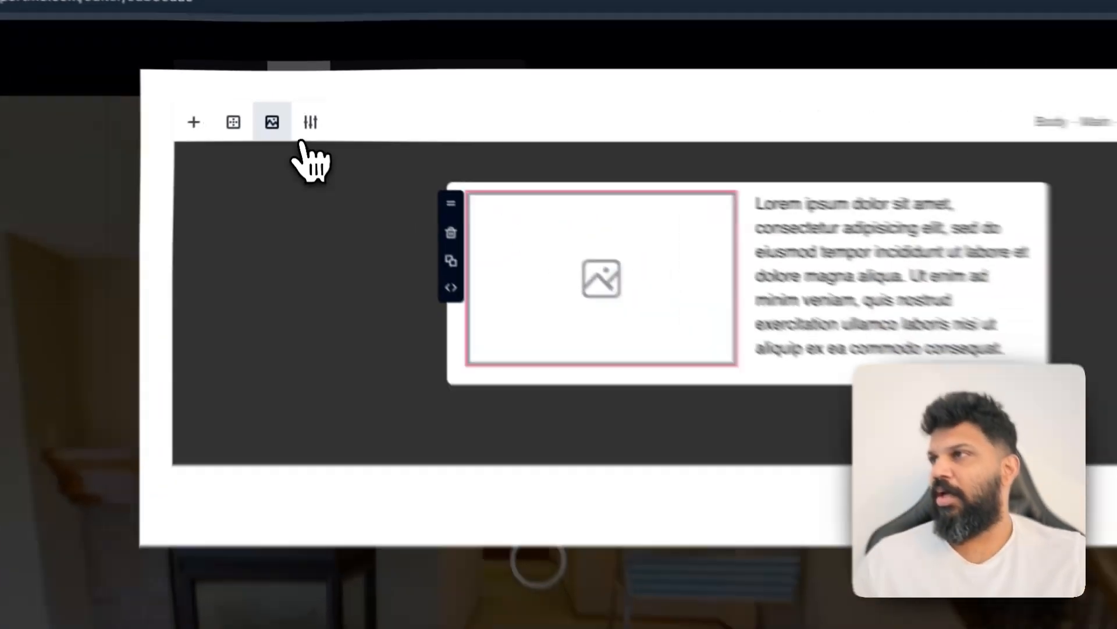
{"action": "left_click", "coordinate": [282, 111]}
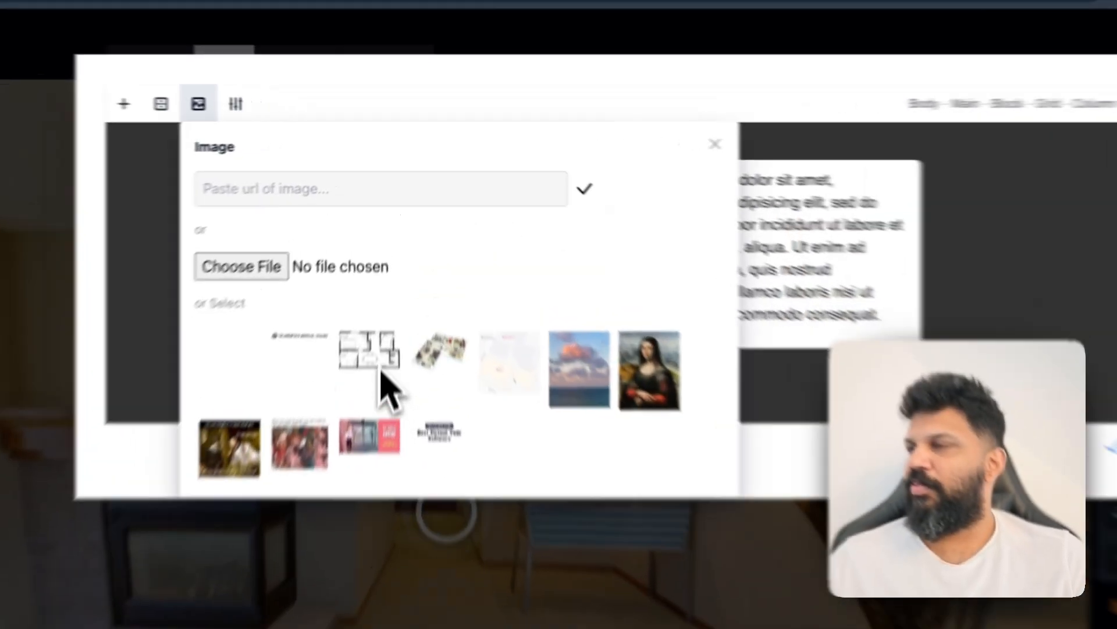
{"action": "left_click", "coordinate": [391, 269]}
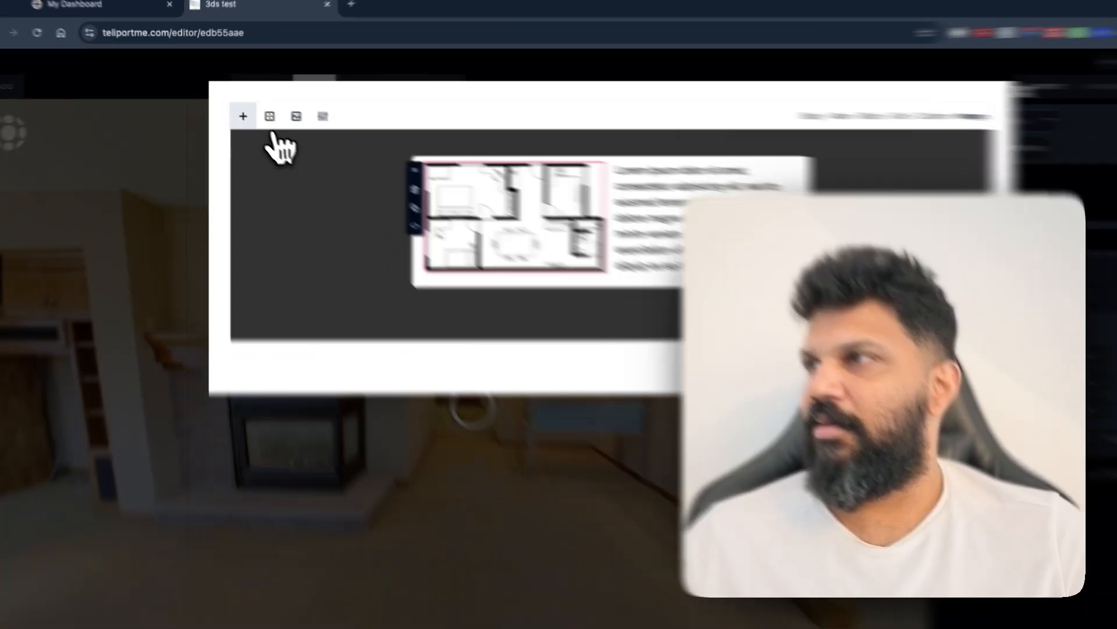
Add a Heading block and move it above the floor plan image
{"action": "left_click", "coordinate": [236, 110]}
{"action": "left_click", "coordinate": [452, 319]}
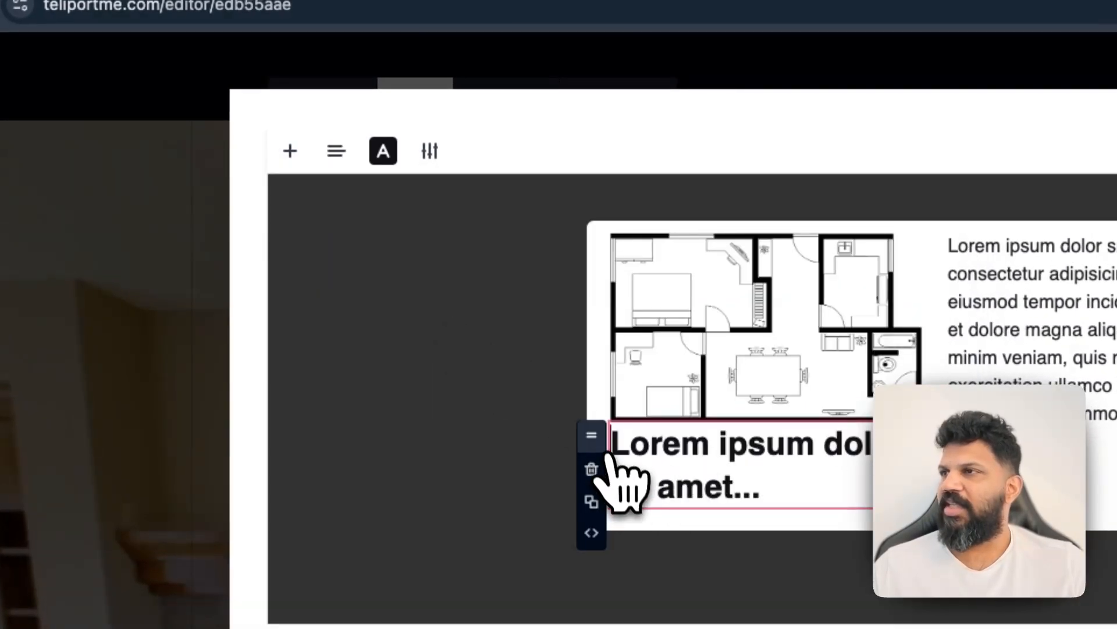
{"action": "left_click_drag", "start_coordinate": [594, 434], "coordinate": [588, 251]}
Replace the heading's placeholder text with "Floor plan"
{"action": "left_click", "coordinate": [716, 267]}
{"action": "left_click_drag", "start_coordinate": [753, 294], "coordinate": [615, 252]}
{"action": "key", "text": "BackSpace"}
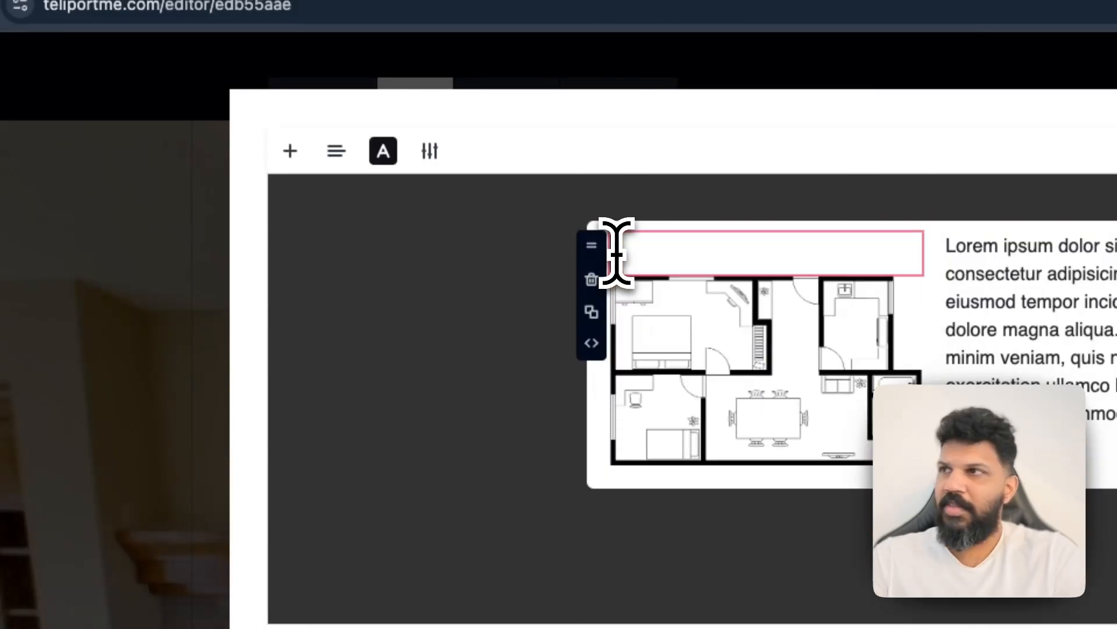
{"action": "type", "text": "Floor plan"}
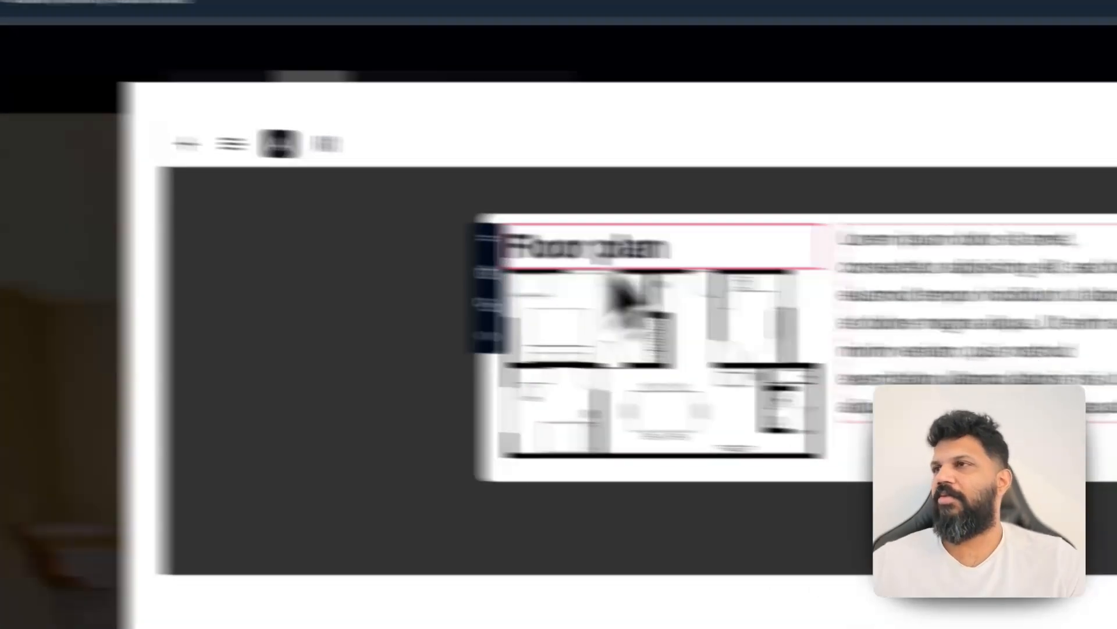
Replace the paragraph's placeholder text beside the image with "This is a floor plan"
{"action": "left_click", "coordinate": [987, 438]}
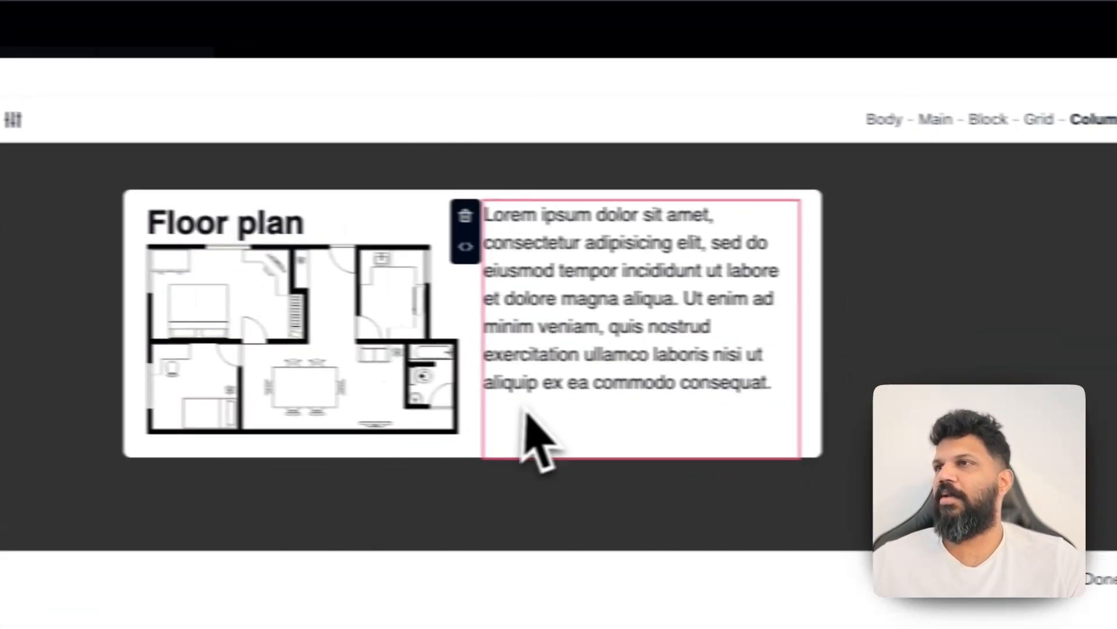
{"action": "left_click", "coordinate": [1059, 396]}
{"action": "left_click_drag", "start_coordinate": [722, 383], "coordinate": [400, 198]}
{"action": "key", "text": "BackSpace"}
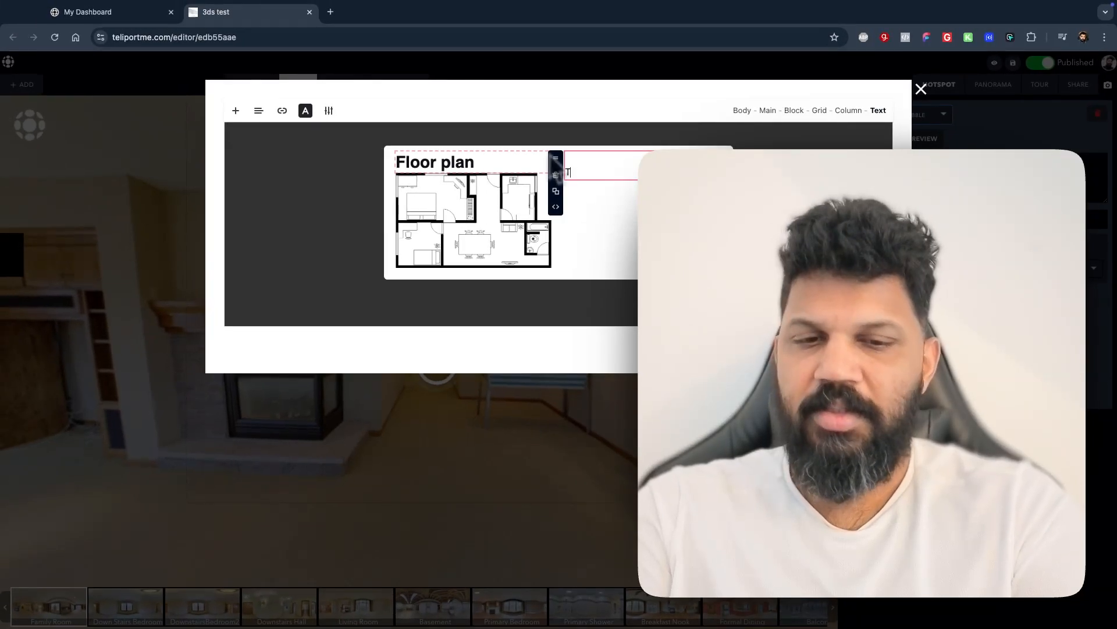
{"action": "type", "text": "This is a floor plan"}
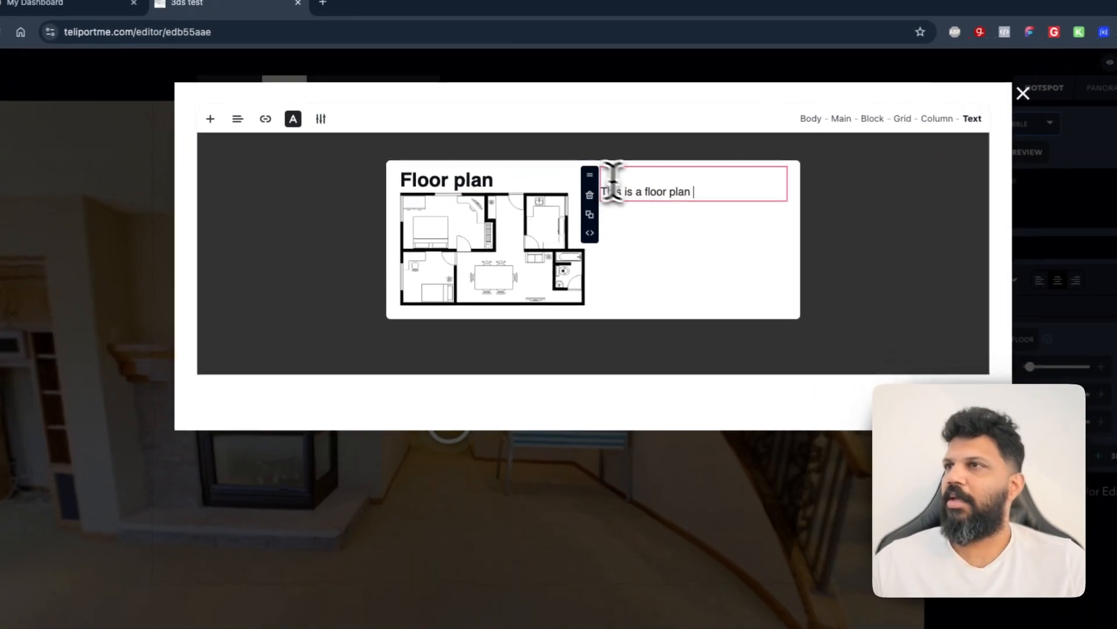
Copy the sentence and paste it three more times to lengthen the paragraph
{"action": "left_click_drag", "start_coordinate": [658, 178], "coordinate": [546, 178]}
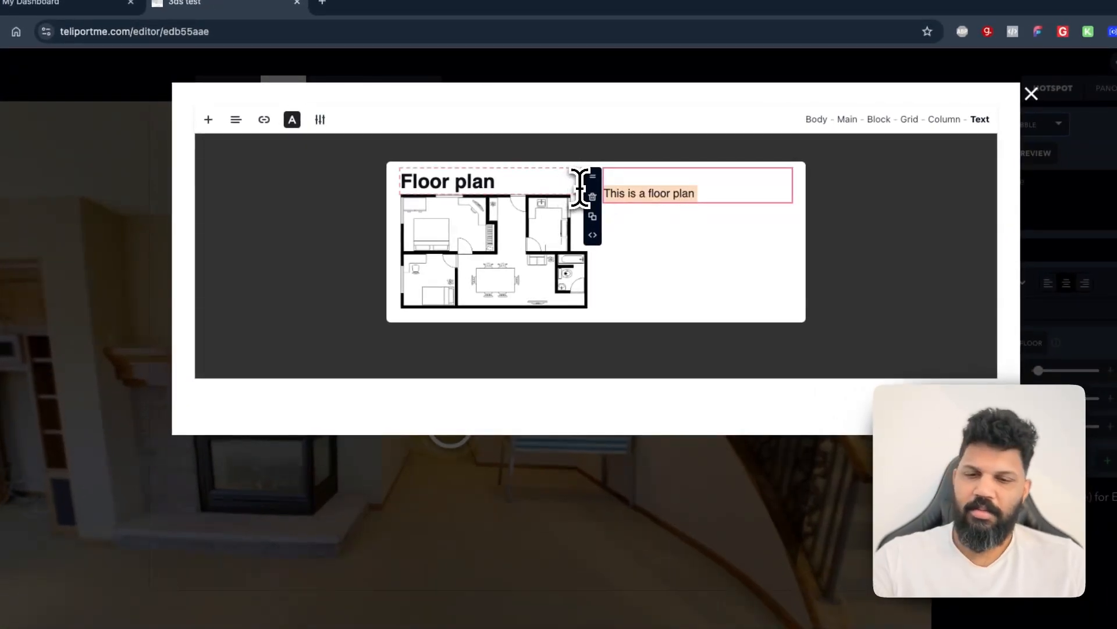
{"action": "left_click", "coordinate": [724, 197]}
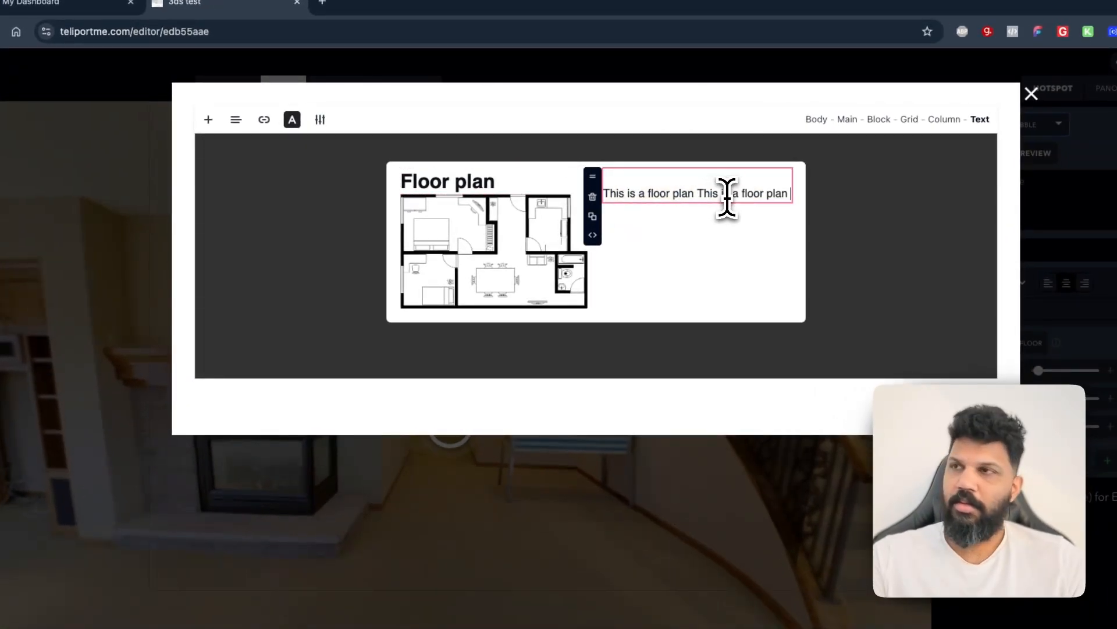
{"action": "key", "text": "super+v"}
{"action": "key", "text": "super+v"}
{"action": "key", "text": "super+v"}
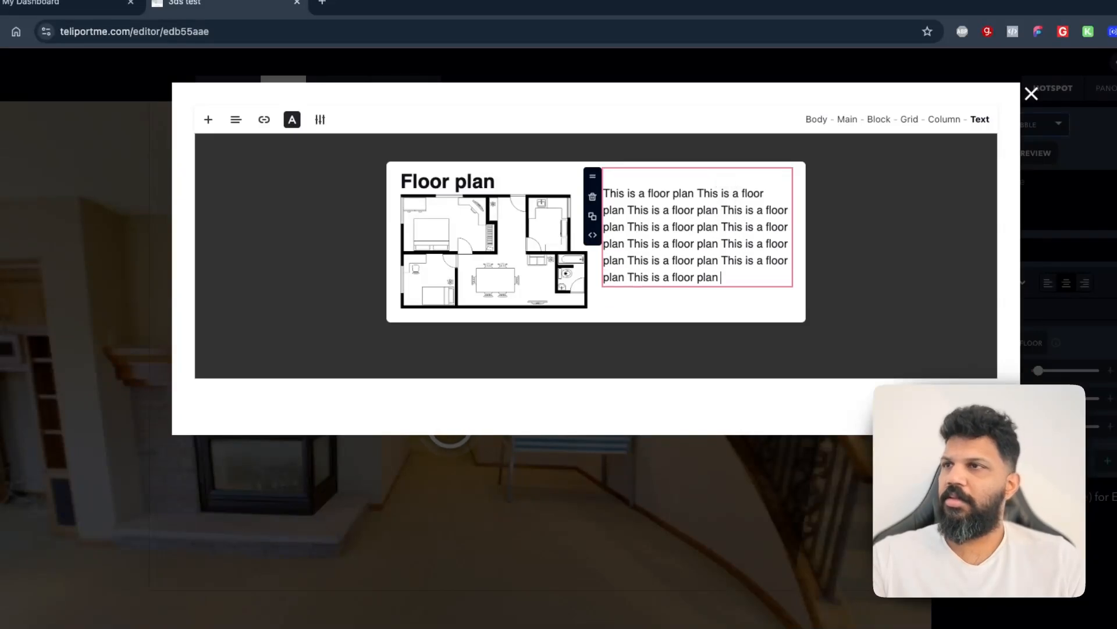
Select the bubble's content block, add a Menu block, and move it to the top of the card
{"action": "left_click", "coordinate": [605, 318]}
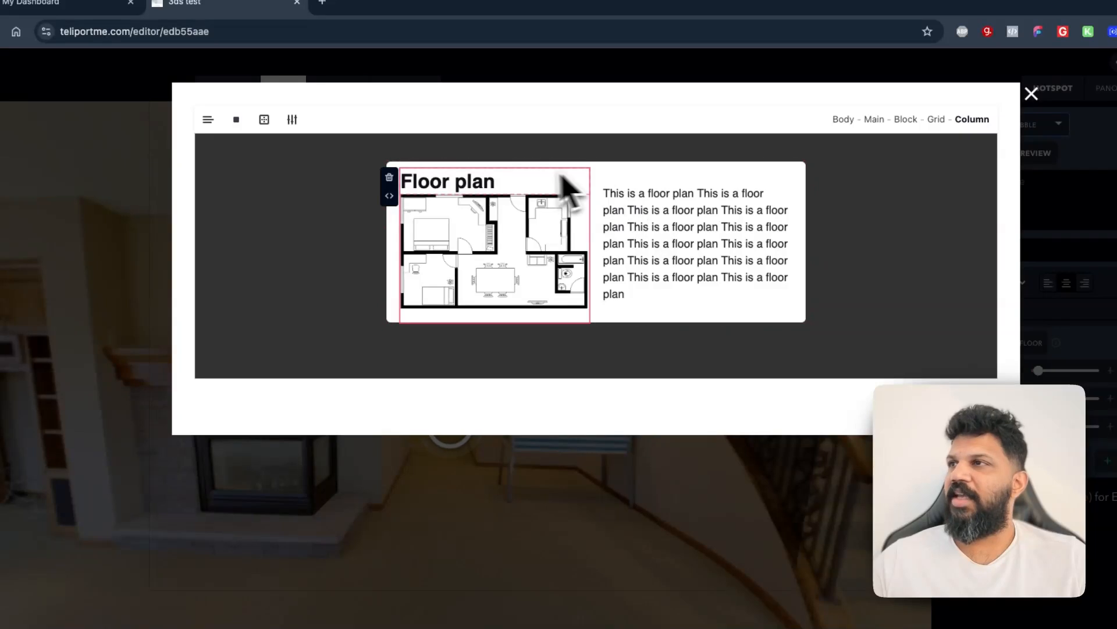
{"action": "left_click", "coordinate": [393, 300]}
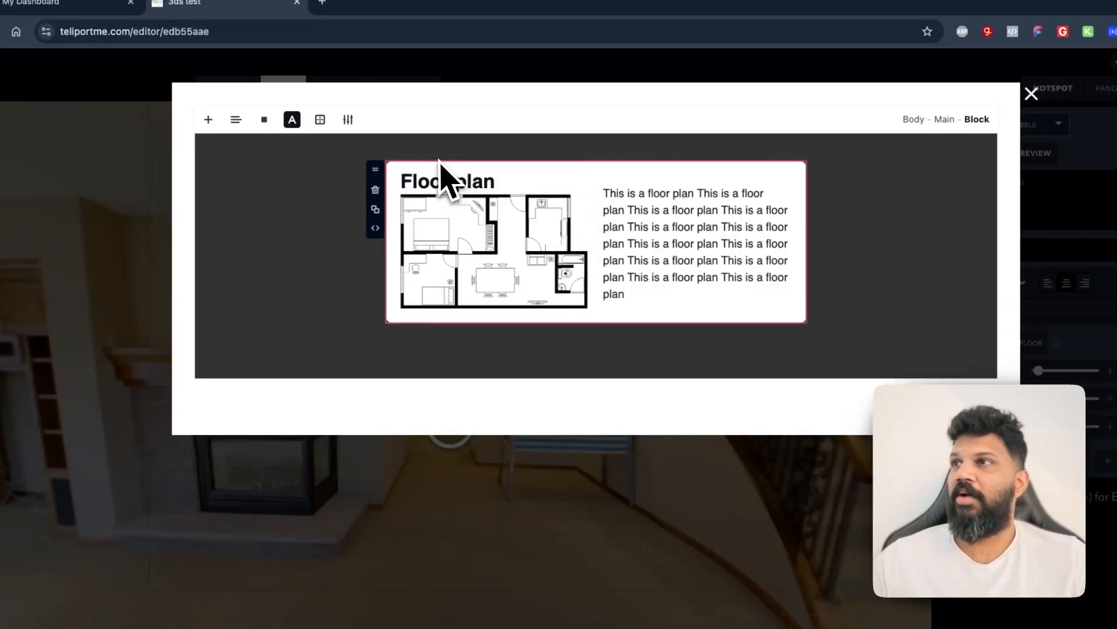
{"action": "left_click", "coordinate": [401, 216]}
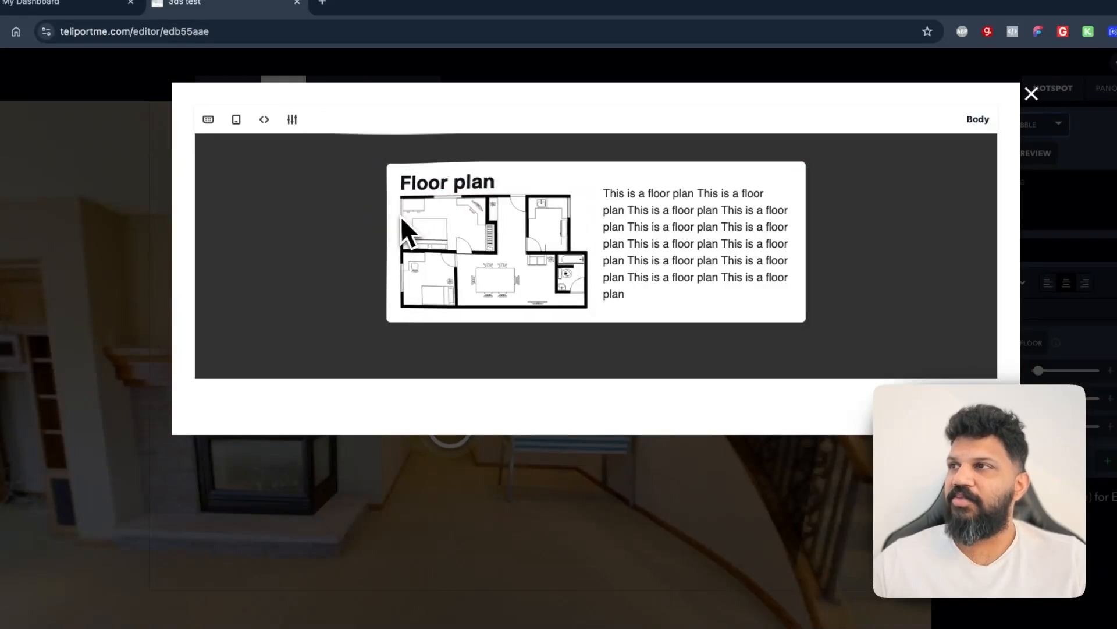
{"action": "left_click", "coordinate": [448, 244]}
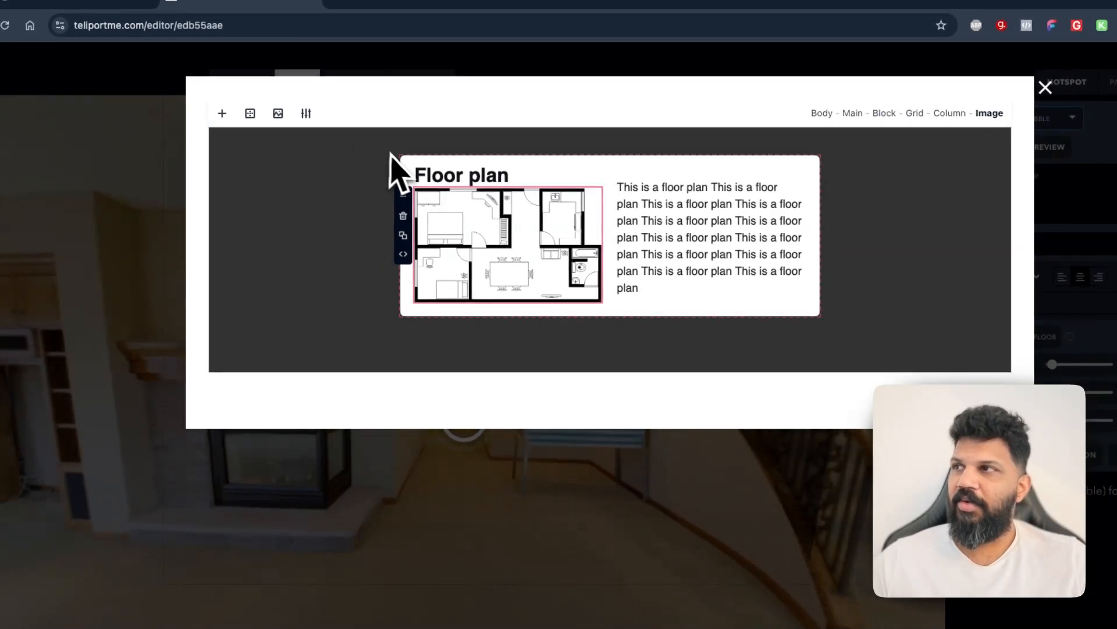
{"action": "left_click", "coordinate": [407, 165]}
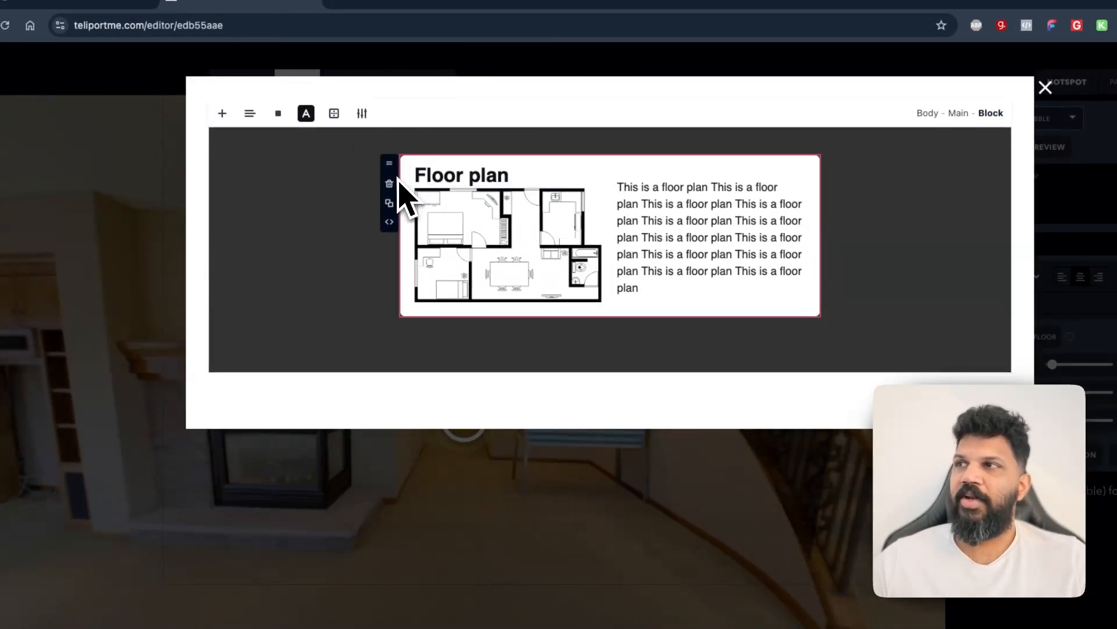
{"action": "left_click", "coordinate": [222, 113]}
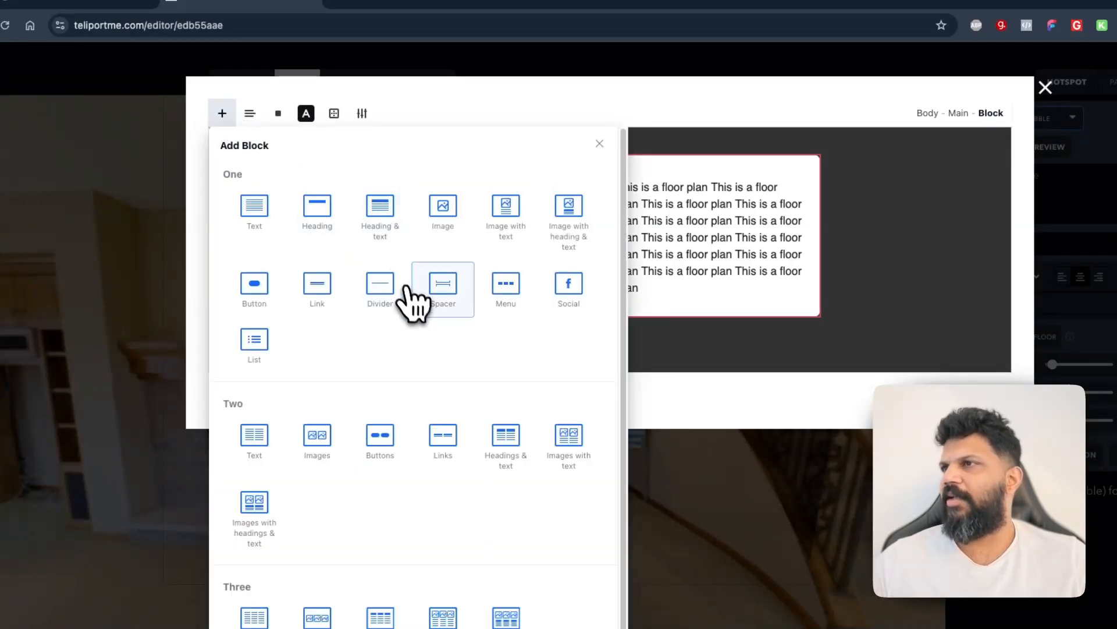
{"action": "left_click", "coordinate": [506, 285]}
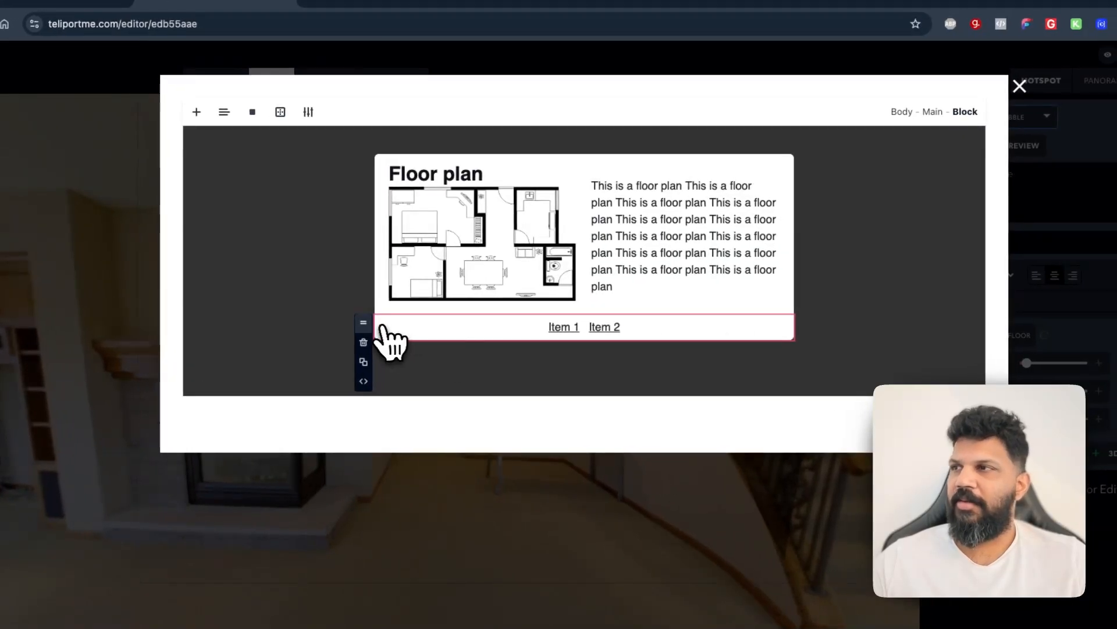
{"action": "left_click_drag", "start_coordinate": [367, 325], "coordinate": [385, 181]}
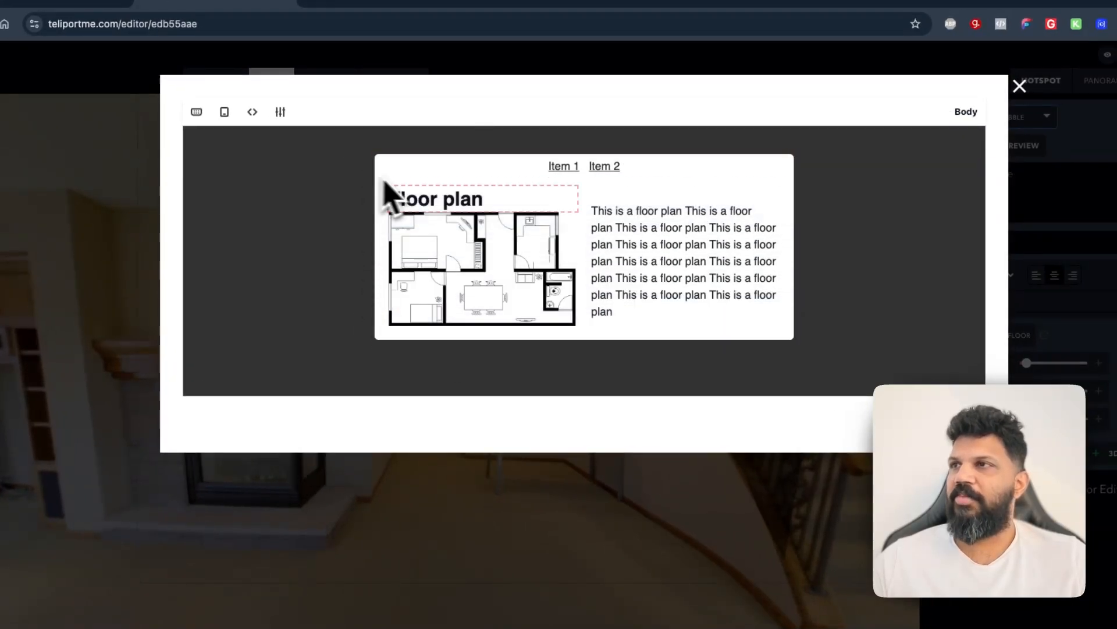
Give the menu's block a green background
{"action": "left_click", "coordinate": [567, 170]}
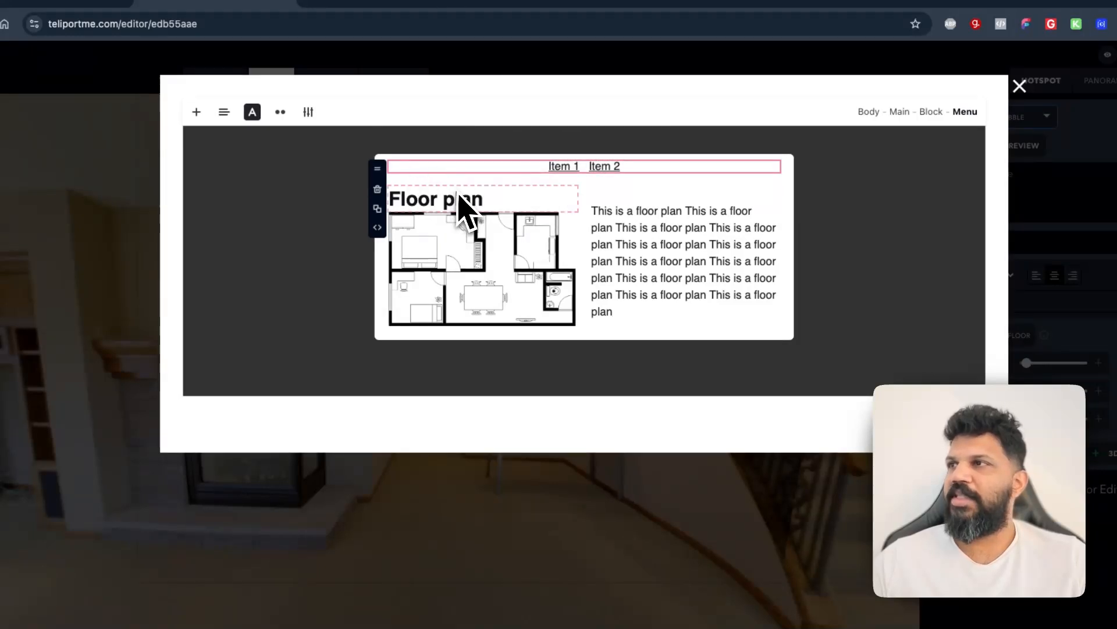
{"action": "left_click", "coordinate": [581, 167]}
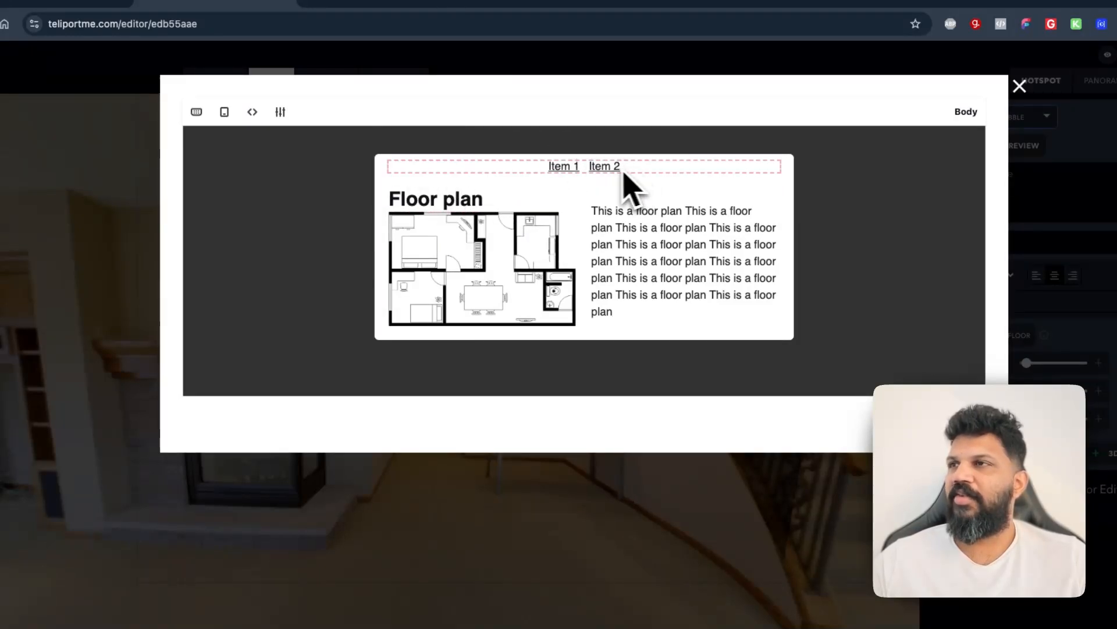
{"action": "left_click", "coordinate": [563, 167]}
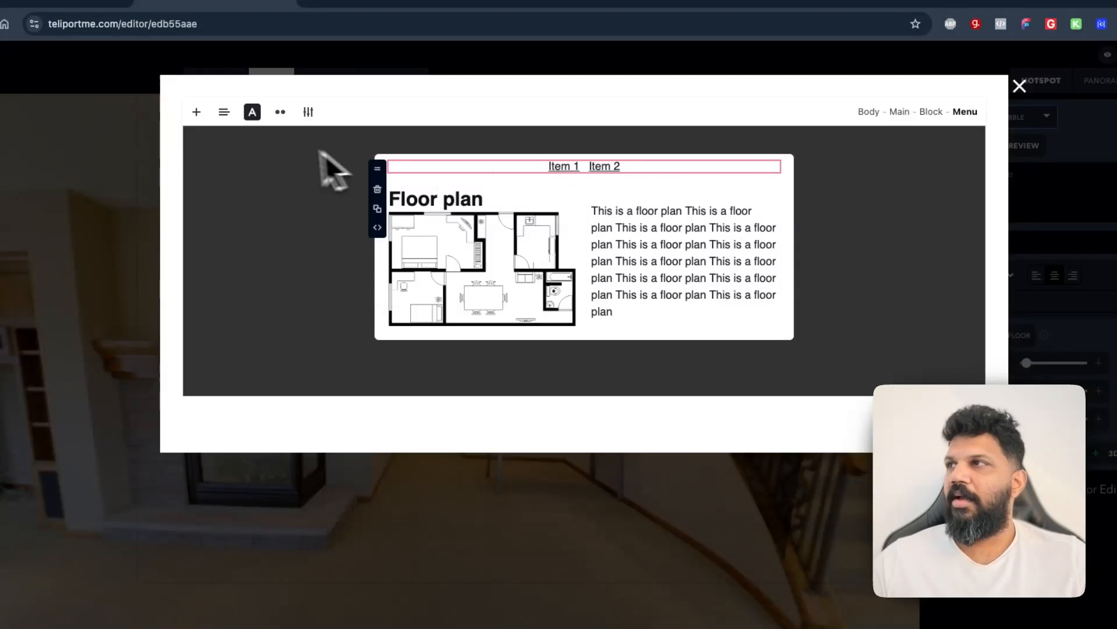
{"action": "left_click", "coordinate": [564, 168]}
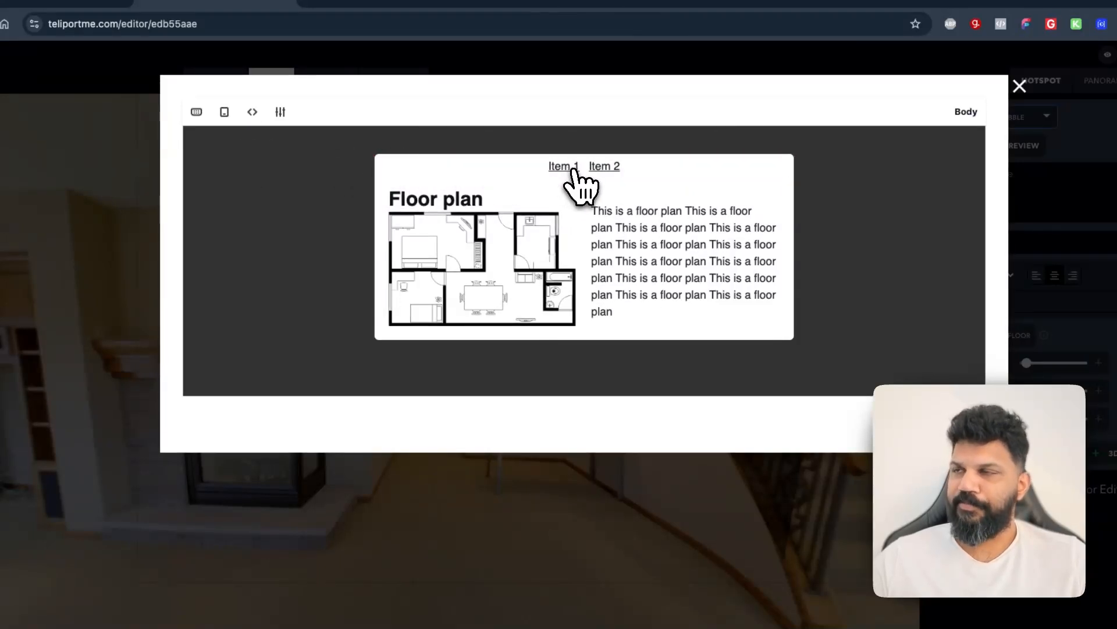
{"action": "left_click", "coordinate": [527, 169]}
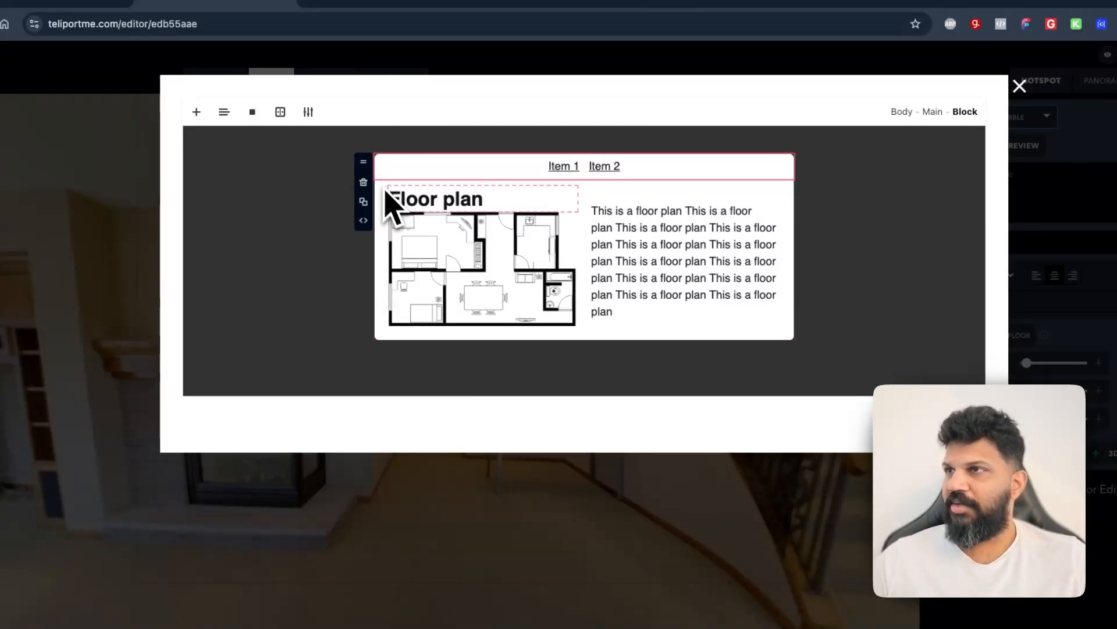
{"action": "left_click", "coordinate": [252, 112]}
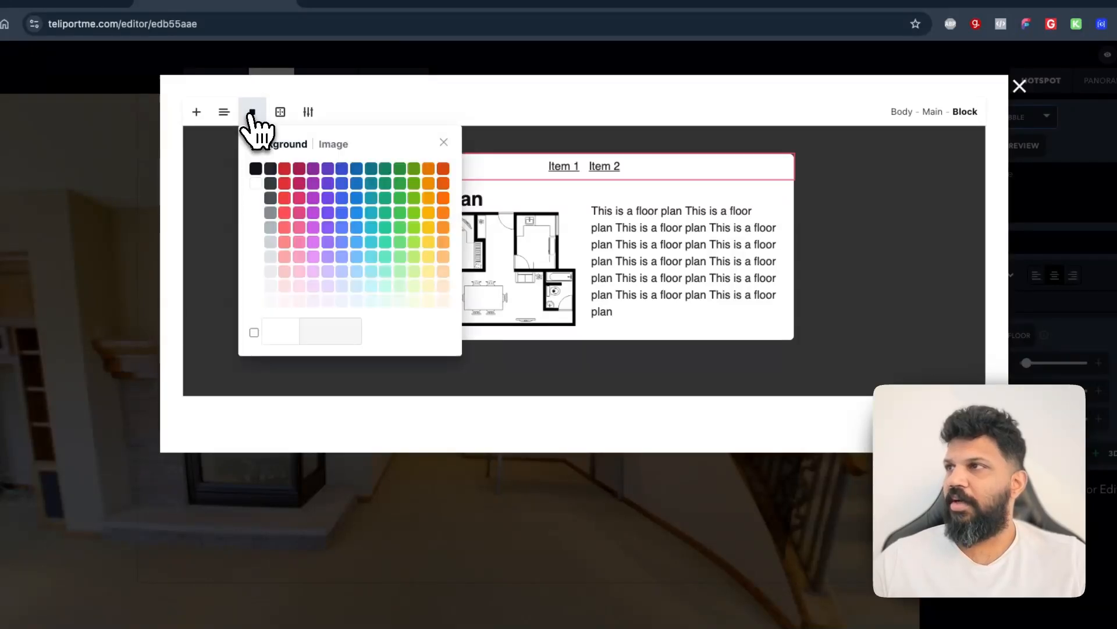
{"action": "left_click", "coordinate": [411, 182]}
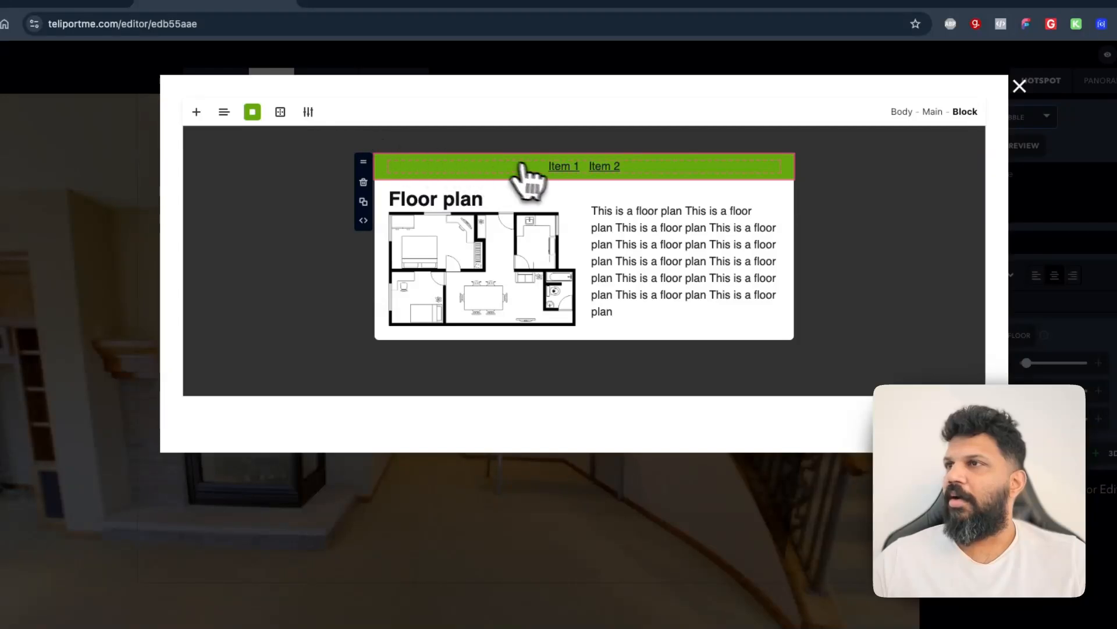
Set the menu items' text colour to white
{"action": "left_click", "coordinate": [563, 168]}
{"action": "left_click", "coordinate": [252, 112]}
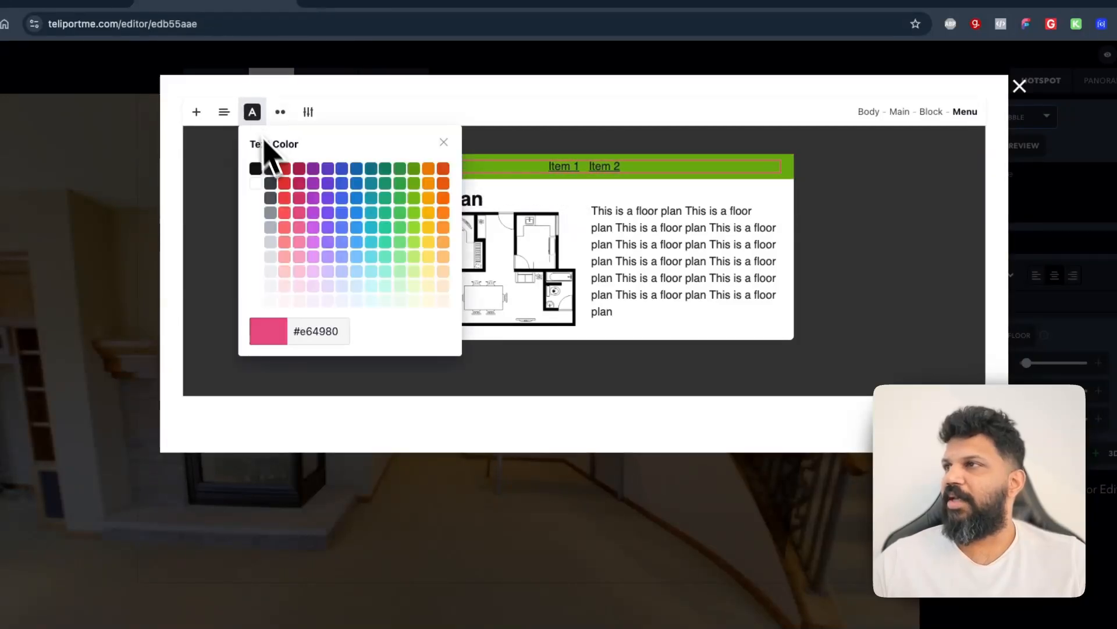
{"action": "left_click", "coordinate": [263, 186]}
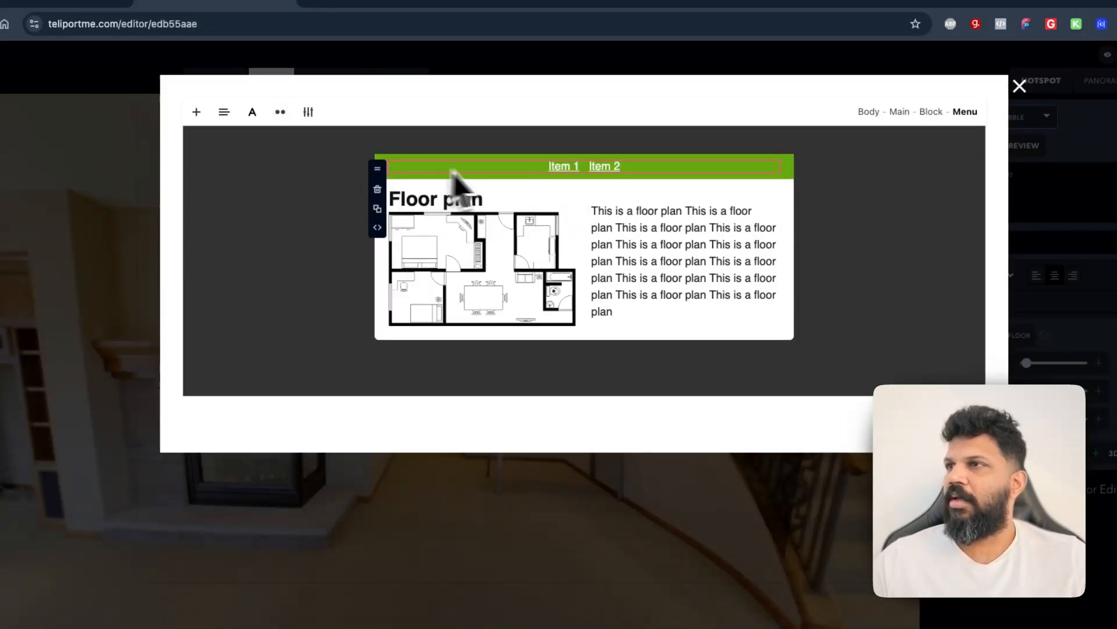
Switch the menu's alignment to left and then back to centered
{"action": "left_click", "coordinate": [231, 119]}
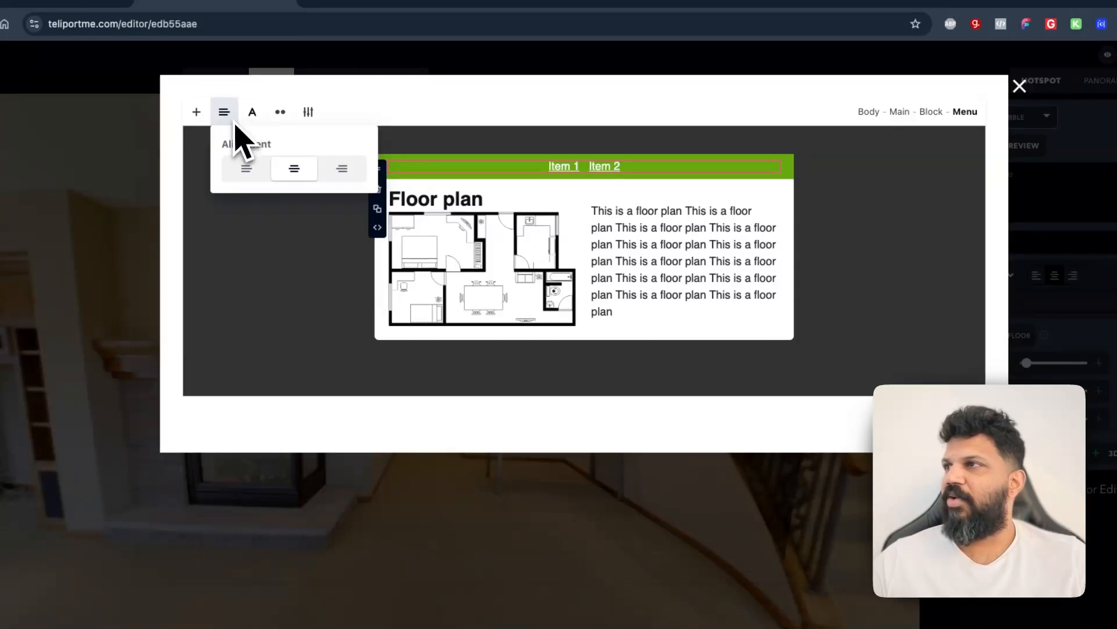
{"action": "left_click", "coordinate": [246, 172]}
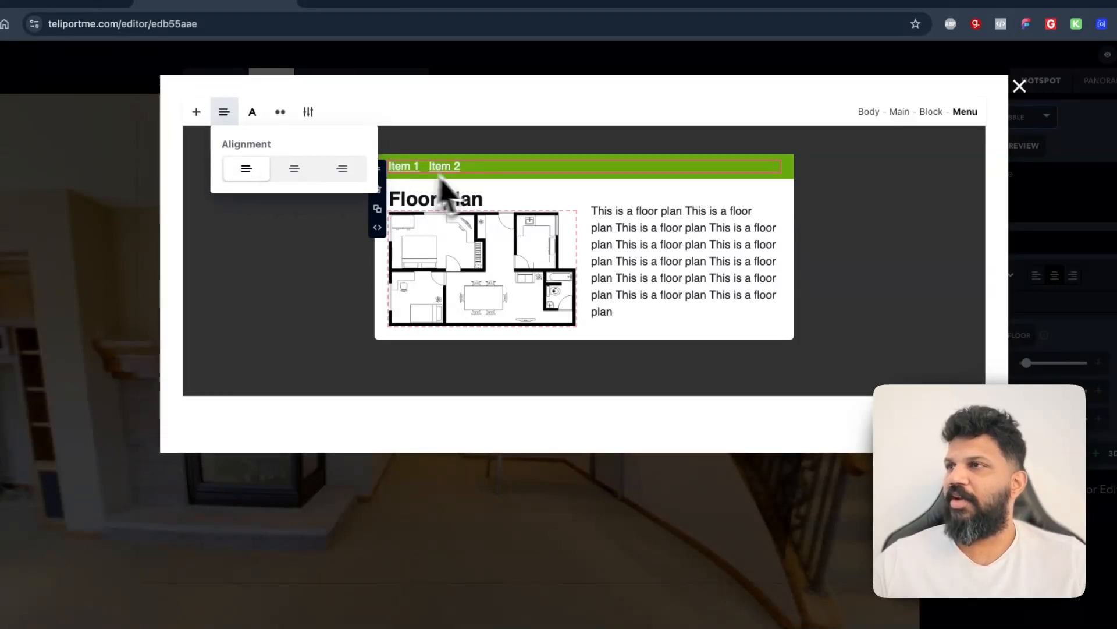
{"action": "left_click", "coordinate": [306, 175]}
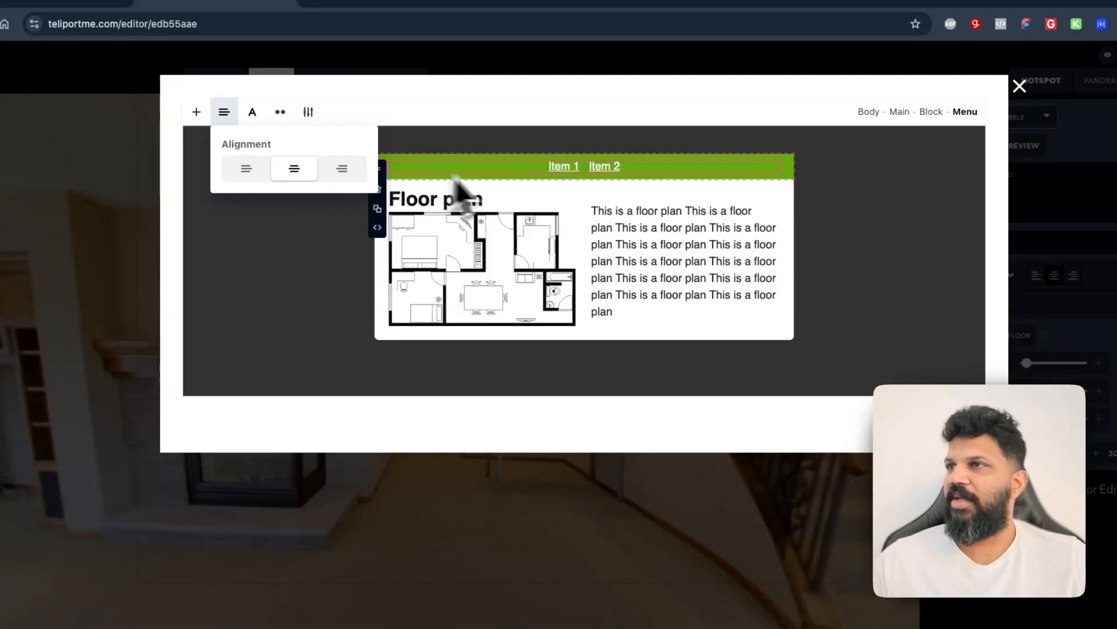
{"action": "left_click", "coordinate": [581, 165]}
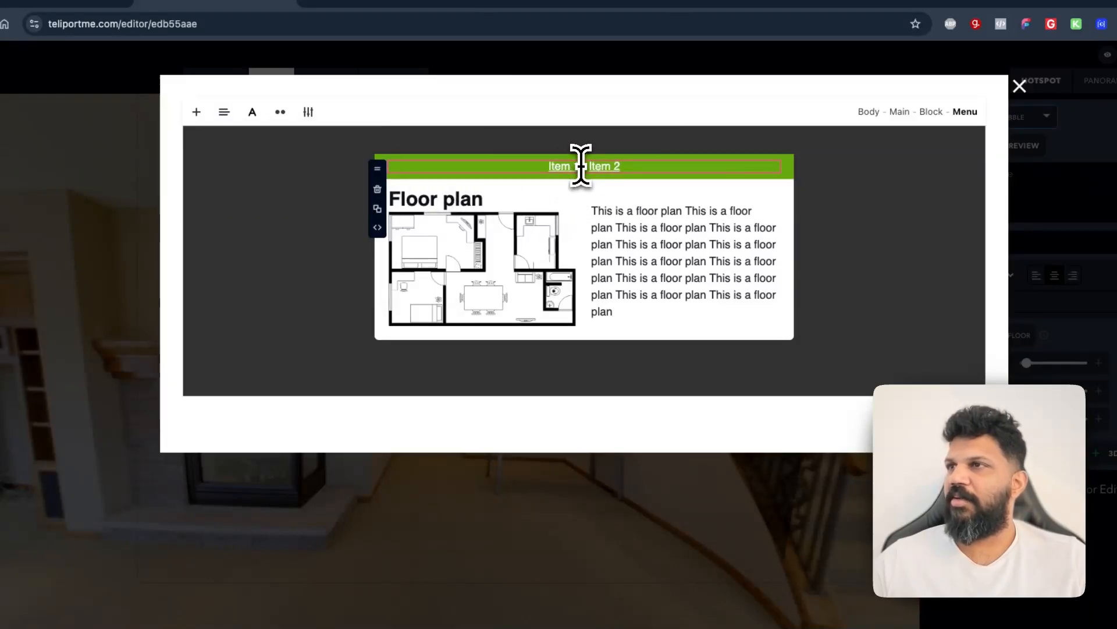
{"action": "left_click", "coordinate": [581, 166]}
{"action": "double_click", "coordinate": [578, 166]}
{"action": "left_click", "coordinate": [572, 167]}
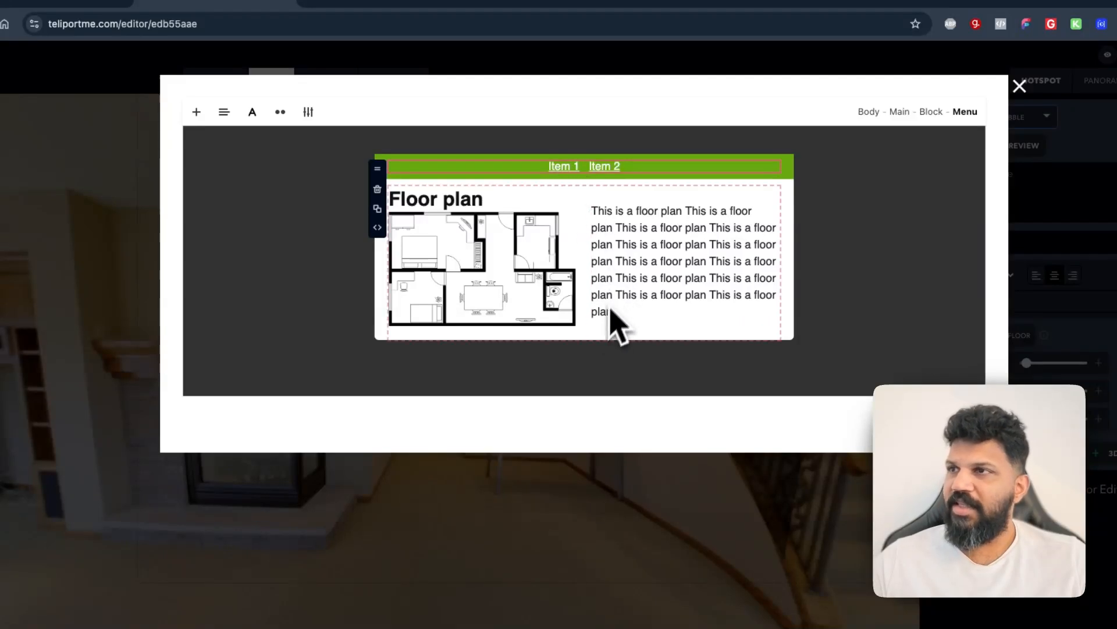
Give the card's main content block, holding the heading, image and paragraph, an orange background
{"action": "left_click", "coordinate": [584, 337]}
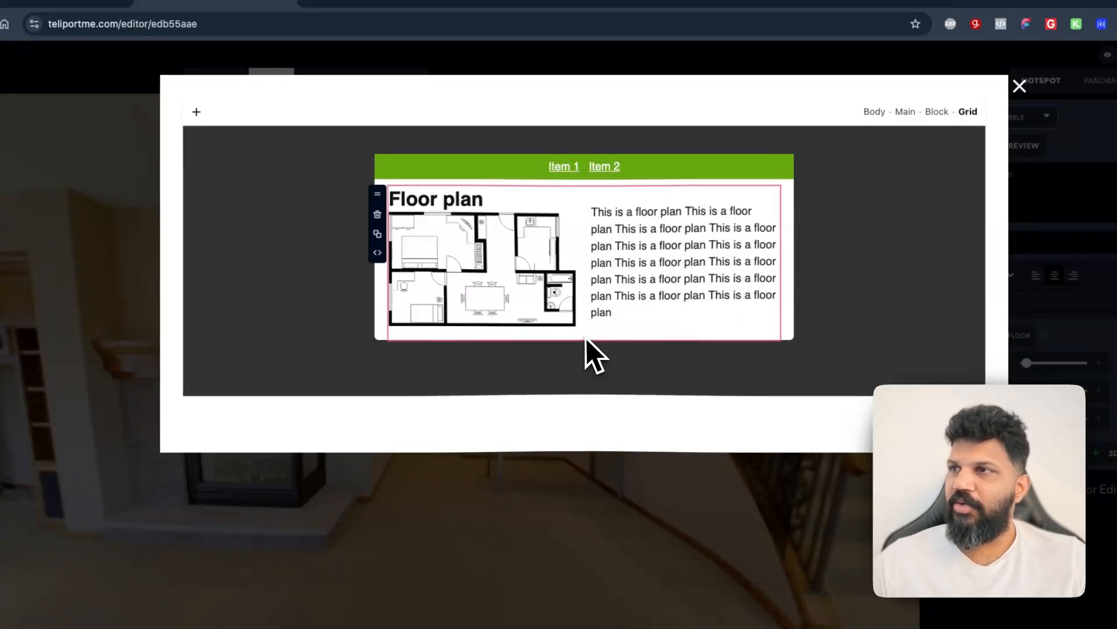
{"action": "left_click", "coordinate": [386, 339]}
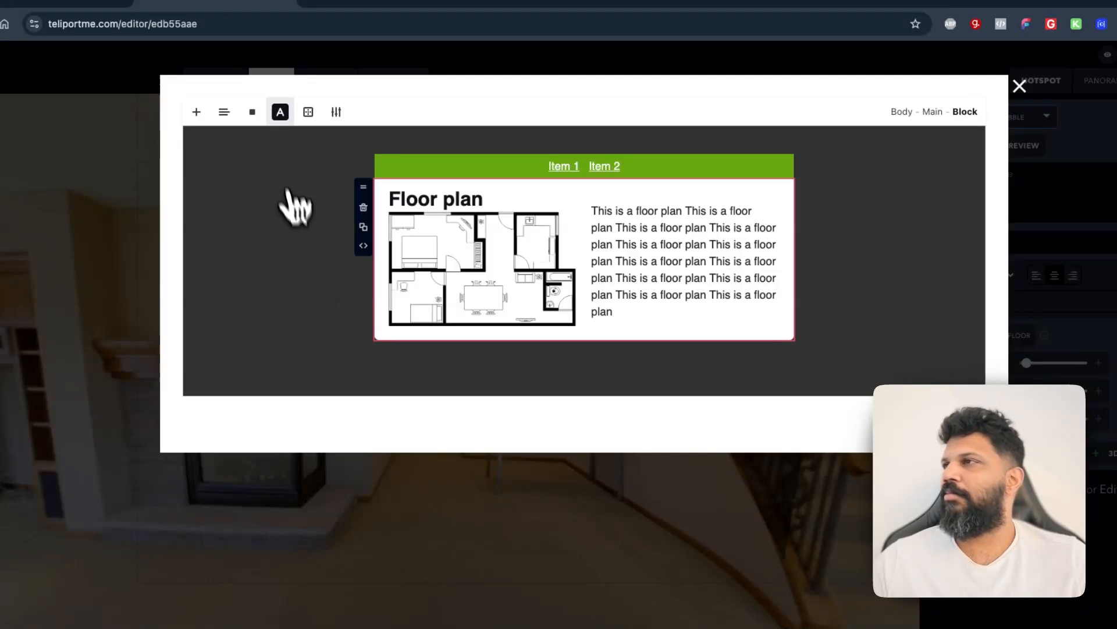
{"action": "left_click", "coordinate": [255, 114]}
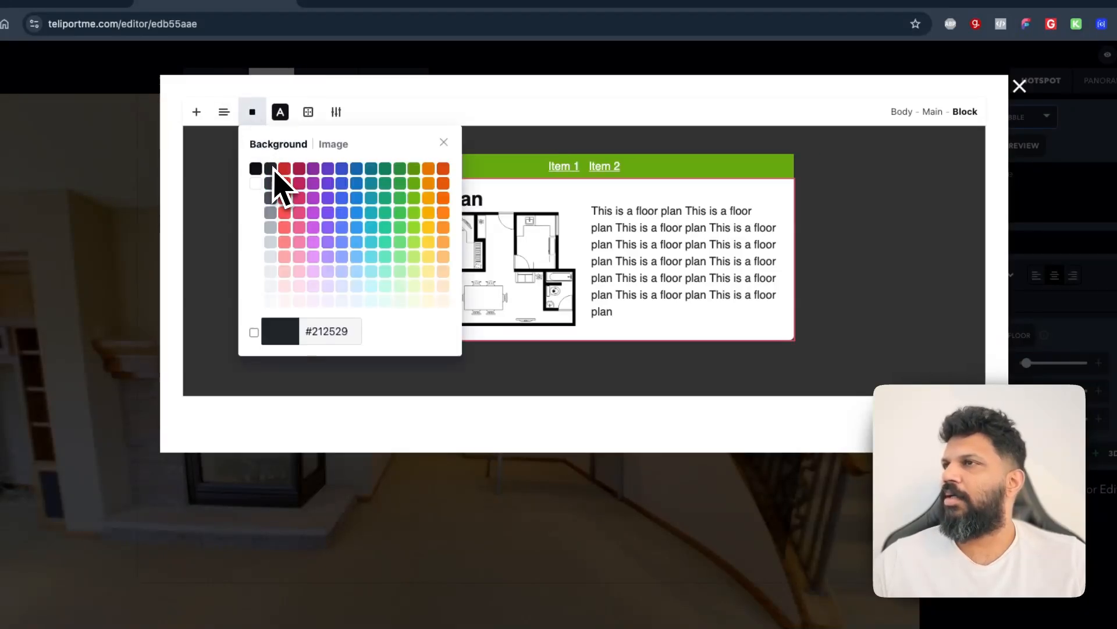
{"action": "left_click", "coordinate": [442, 169]}
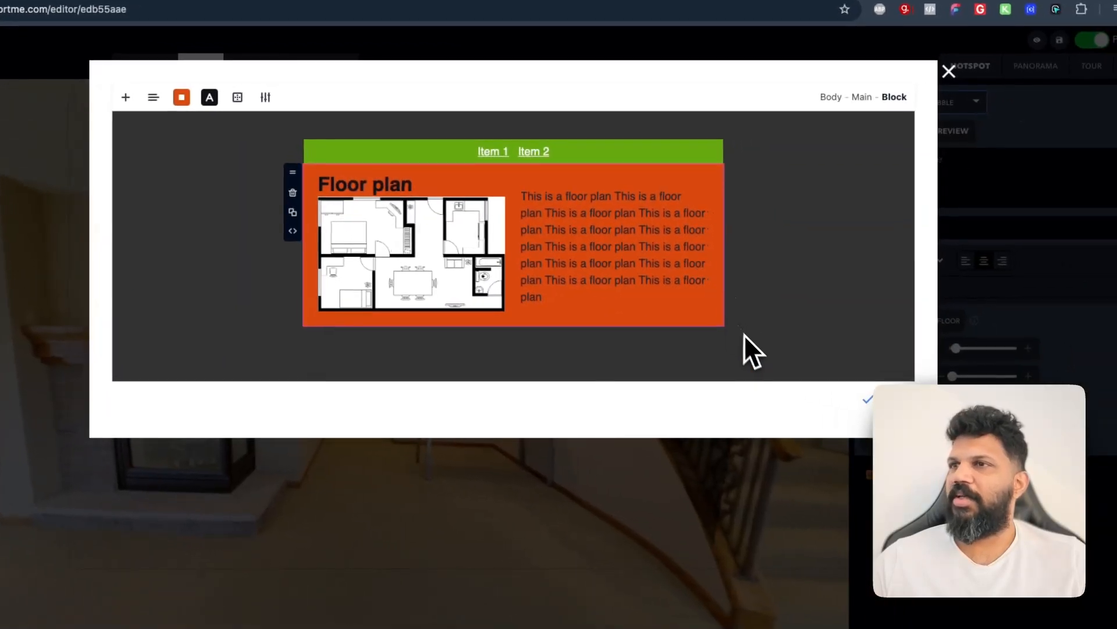
Confirm the bubble design and close the content editor
{"action": "left_click", "coordinate": [815, 360]}
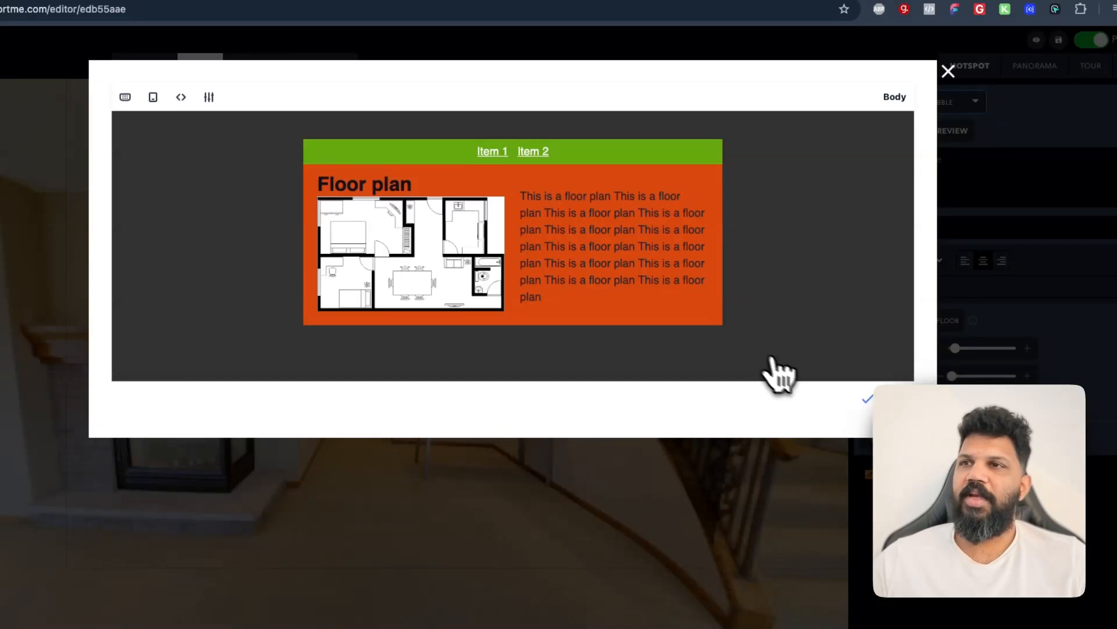
{"action": "left_click", "coordinate": [867, 399]}
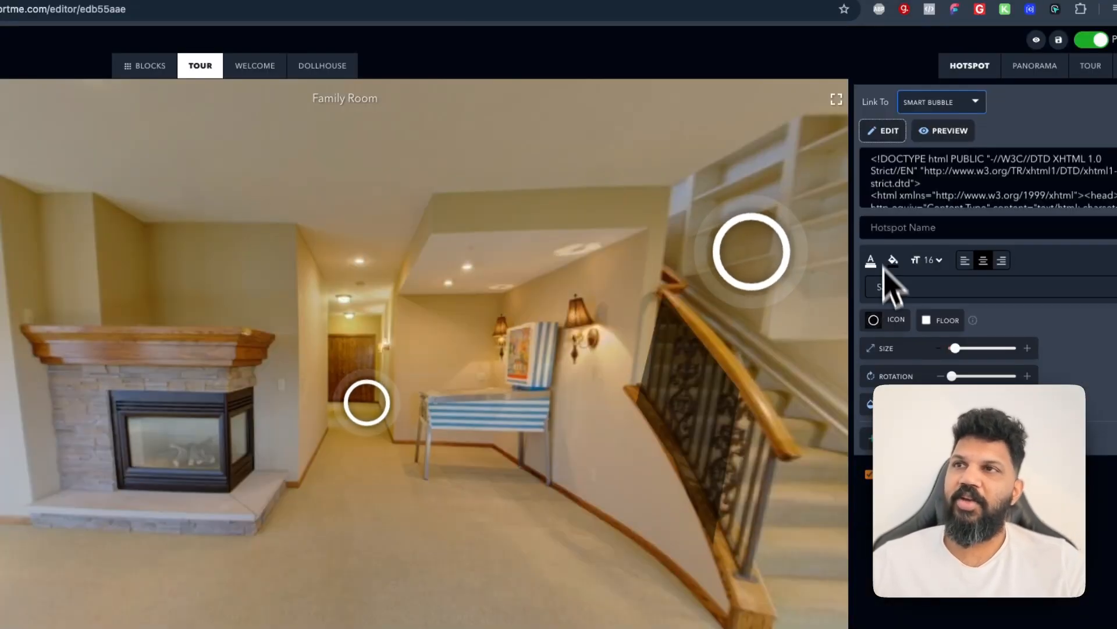
Preview the Smart Bubble hotspot in the tour and reopen its content editor
{"action": "left_click", "coordinate": [925, 135]}
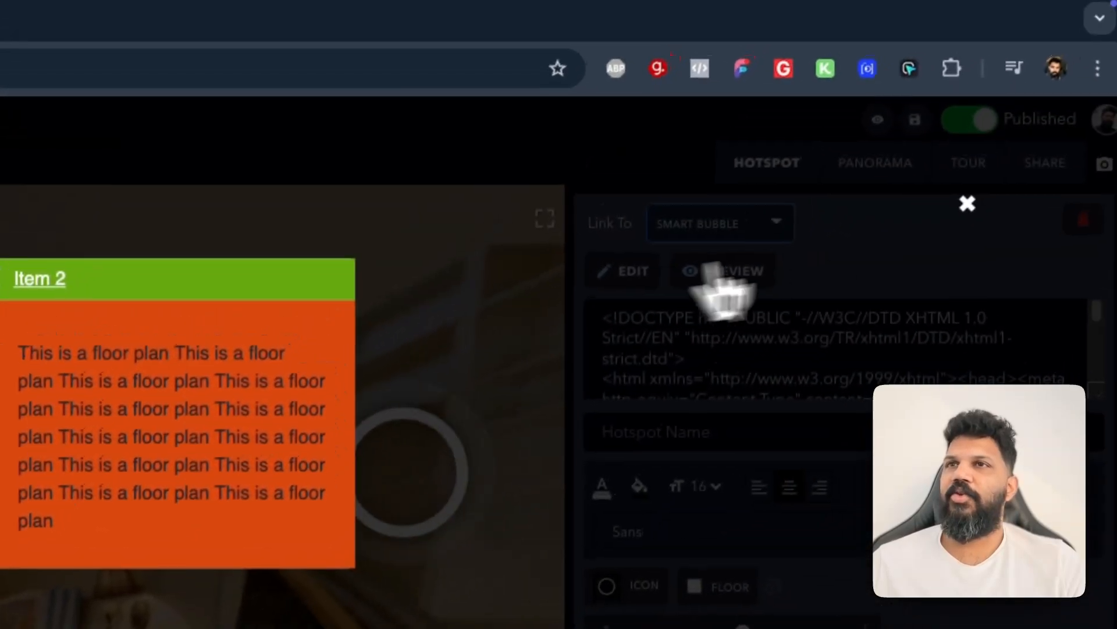
{"action": "left_click", "coordinate": [1020, 151]}
{"action": "left_click", "coordinate": [689, 226]}
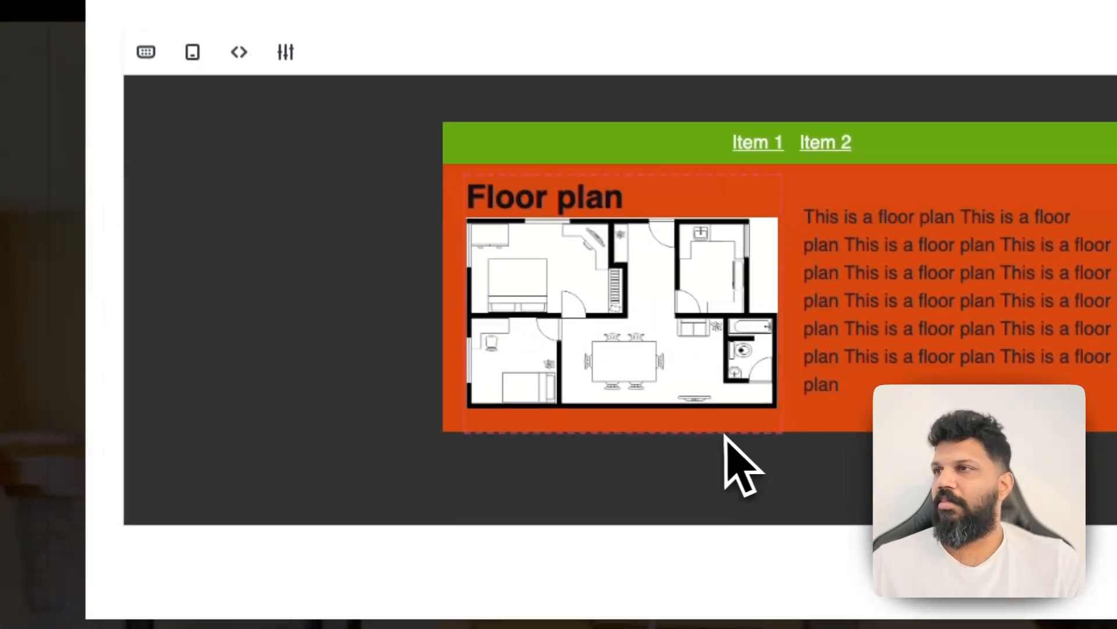
Add a three-column Images with headings & text block below the floor plan card
{"action": "left_click", "coordinate": [751, 464]}
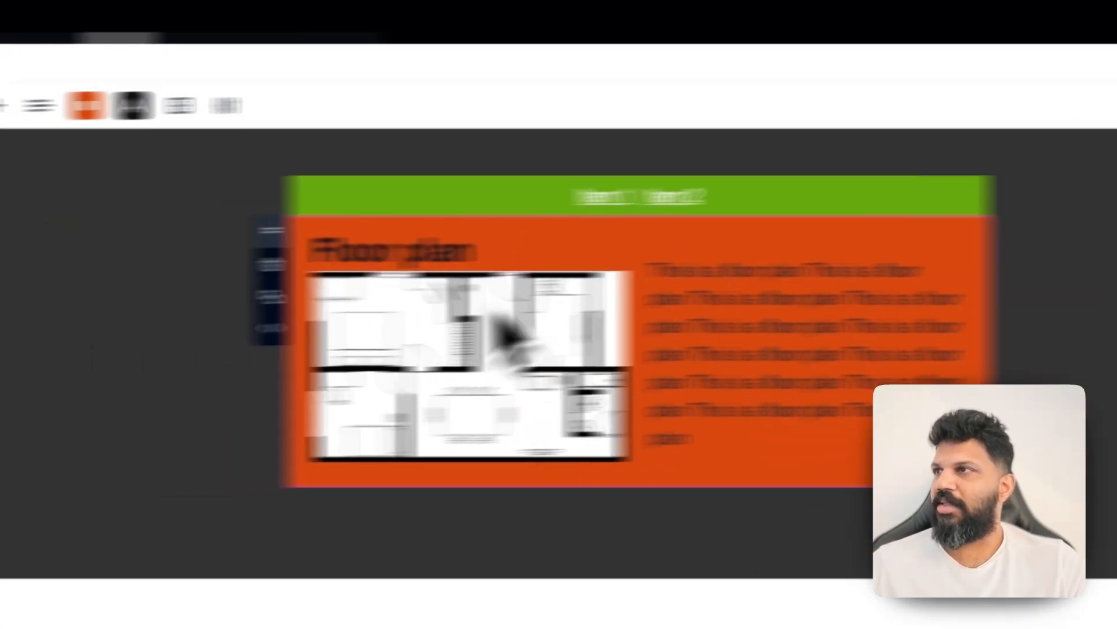
{"action": "left_click", "coordinate": [3, 105]}
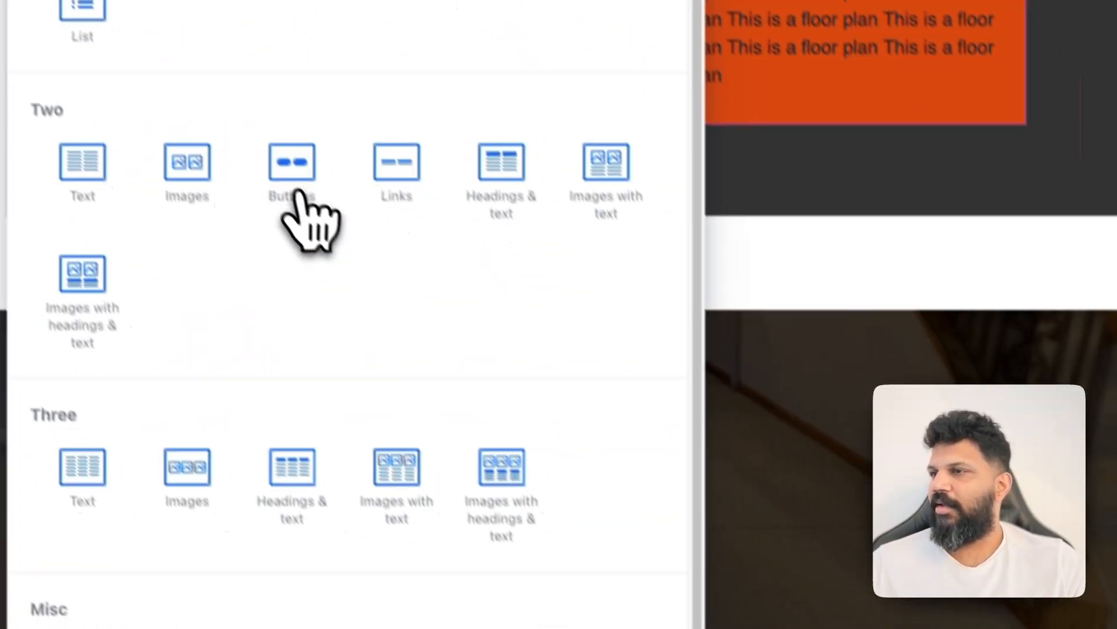
{"action": "left_click", "coordinate": [501, 466]}
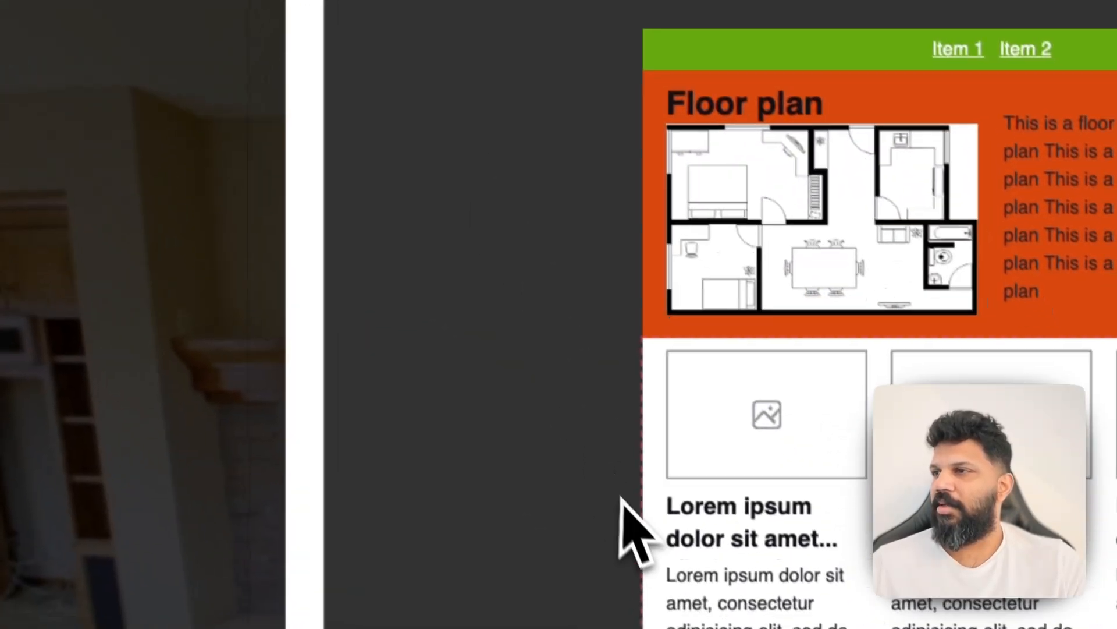
Add a two-column Buttons block at the bottom of the bubble
{"action": "left_click", "coordinate": [734, 624]}
{"action": "left_click", "coordinate": [455, 74]}
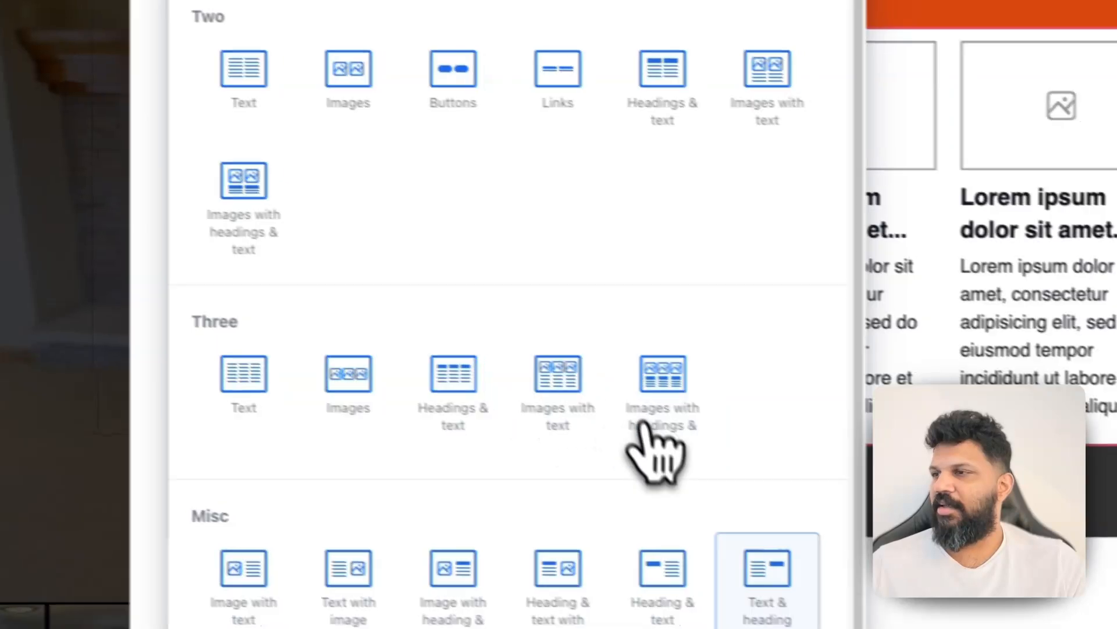
{"action": "scroll", "coordinate": [582, 123], "scroll_direction": "up", "scroll_amount": 2}
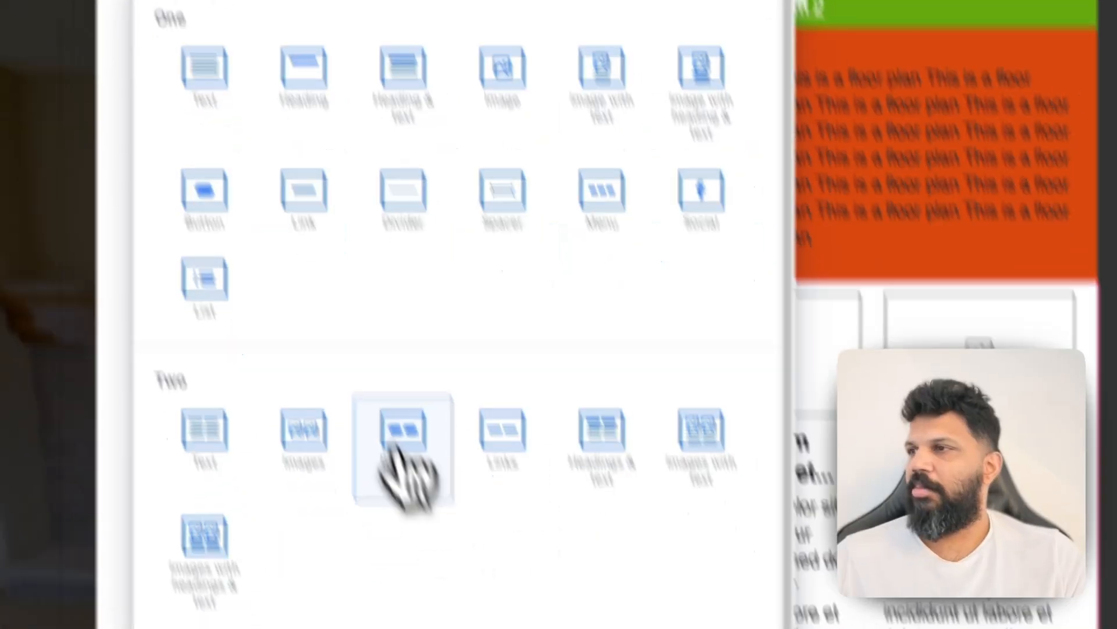
{"action": "left_click", "coordinate": [429, 501]}
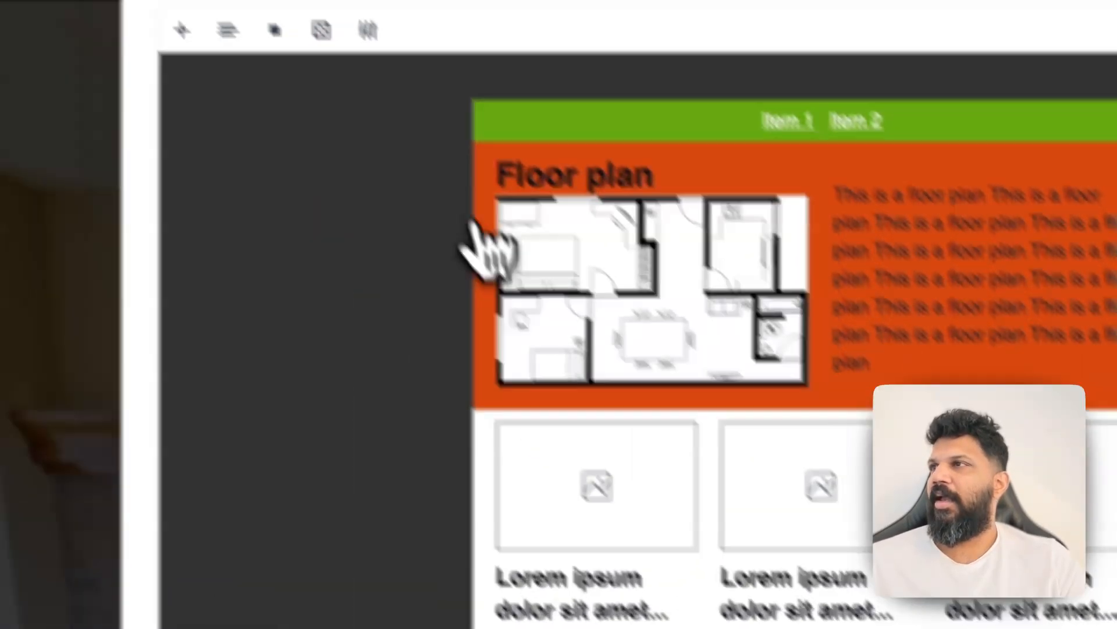
Open the block settings to inspect its padding and column space
{"action": "left_click", "coordinate": [461, 91]}
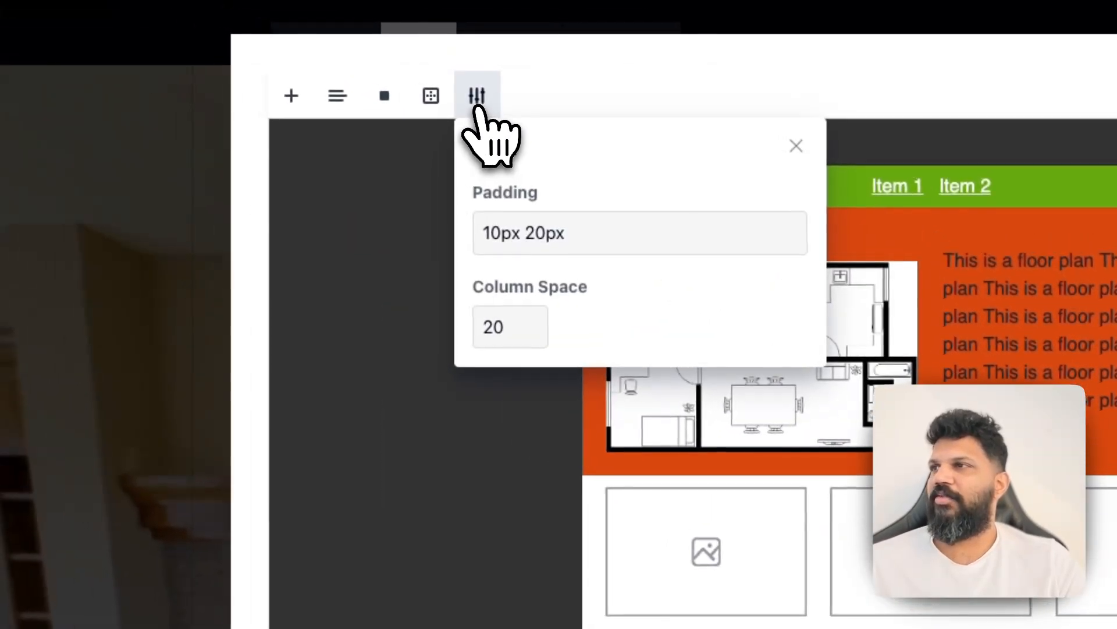
{"action": "left_click", "coordinate": [606, 237]}
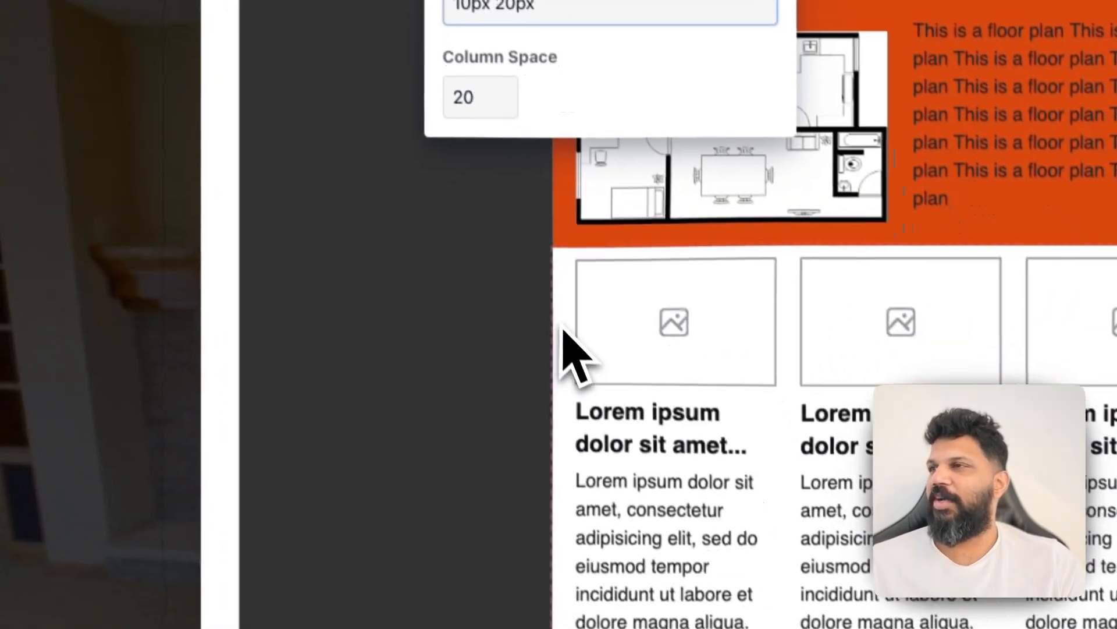
{"action": "left_click", "coordinate": [601, 568]}
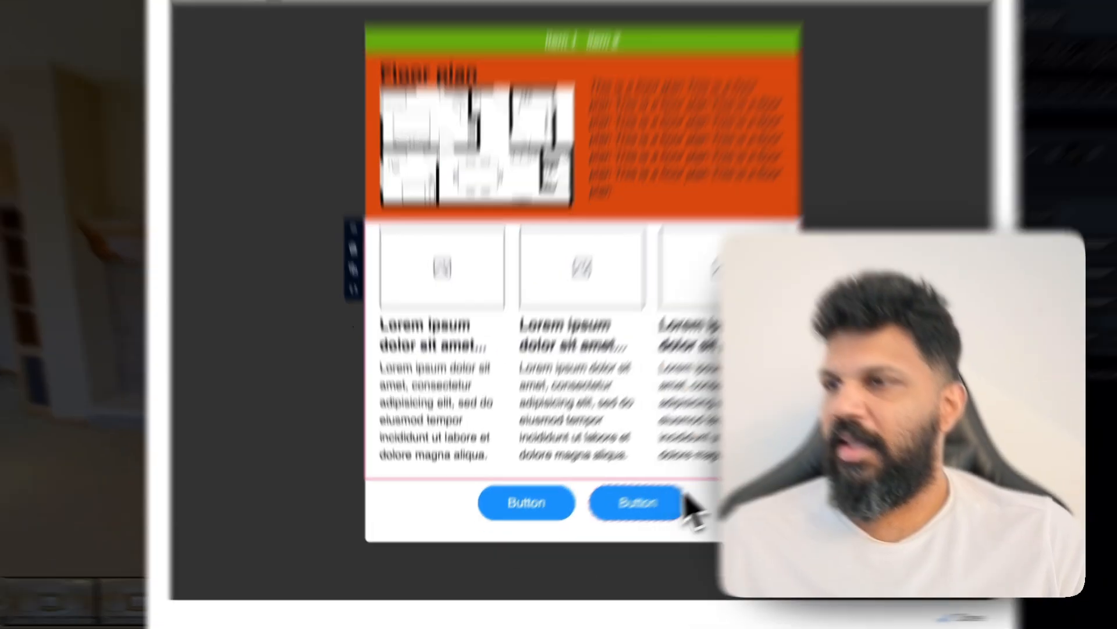
Set the right button's background colour to crimson #a61e4d
{"action": "left_click", "coordinate": [620, 527]}
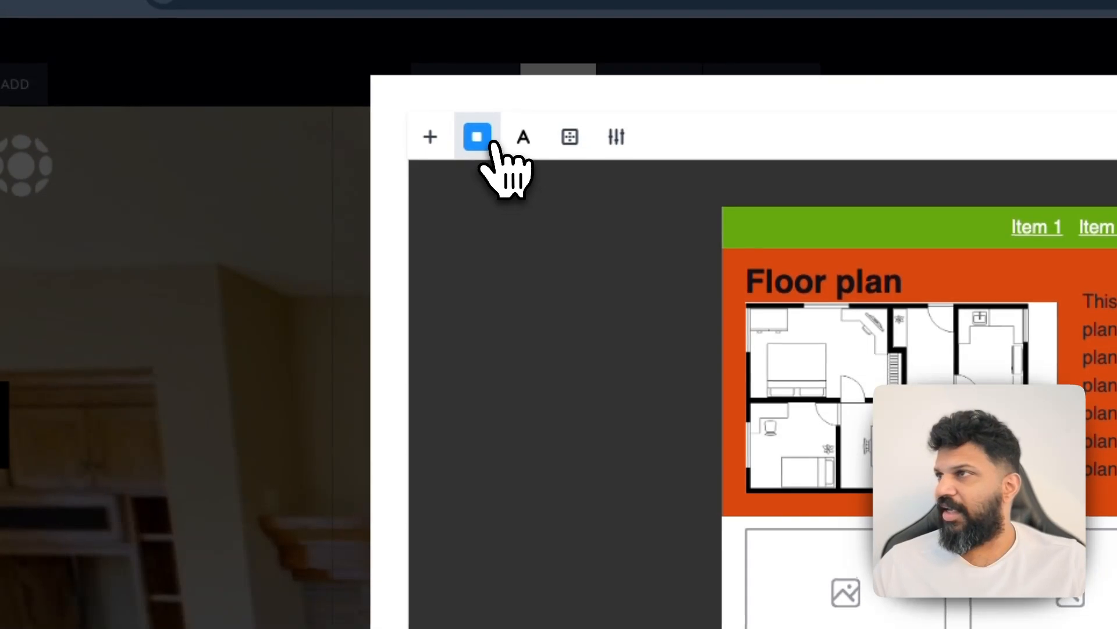
{"action": "left_click", "coordinate": [485, 144]}
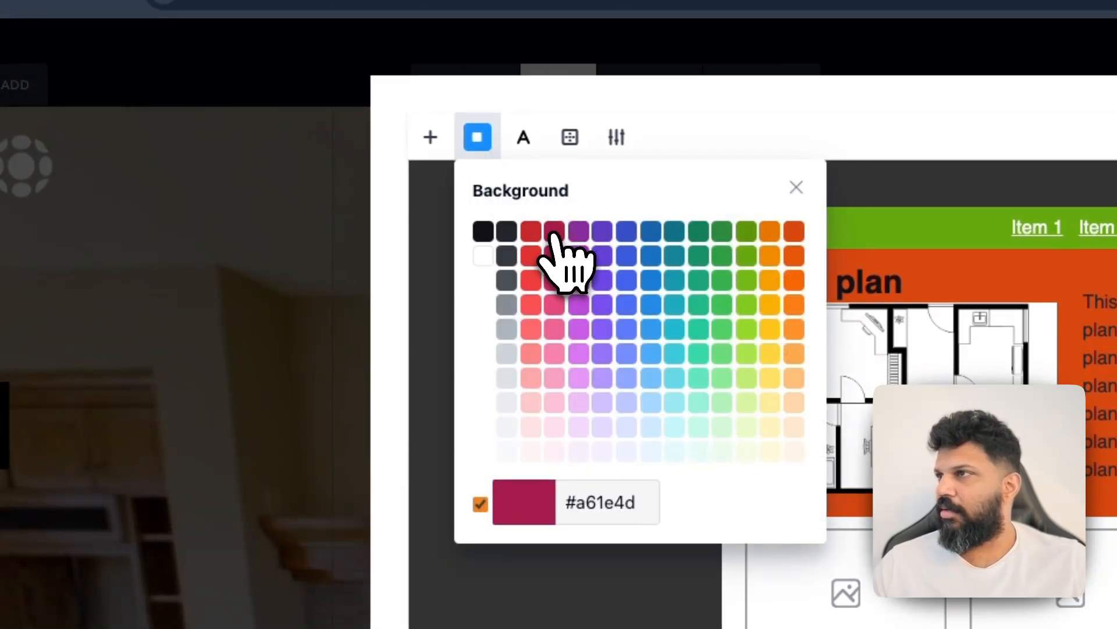
{"action": "left_click", "coordinate": [553, 232]}
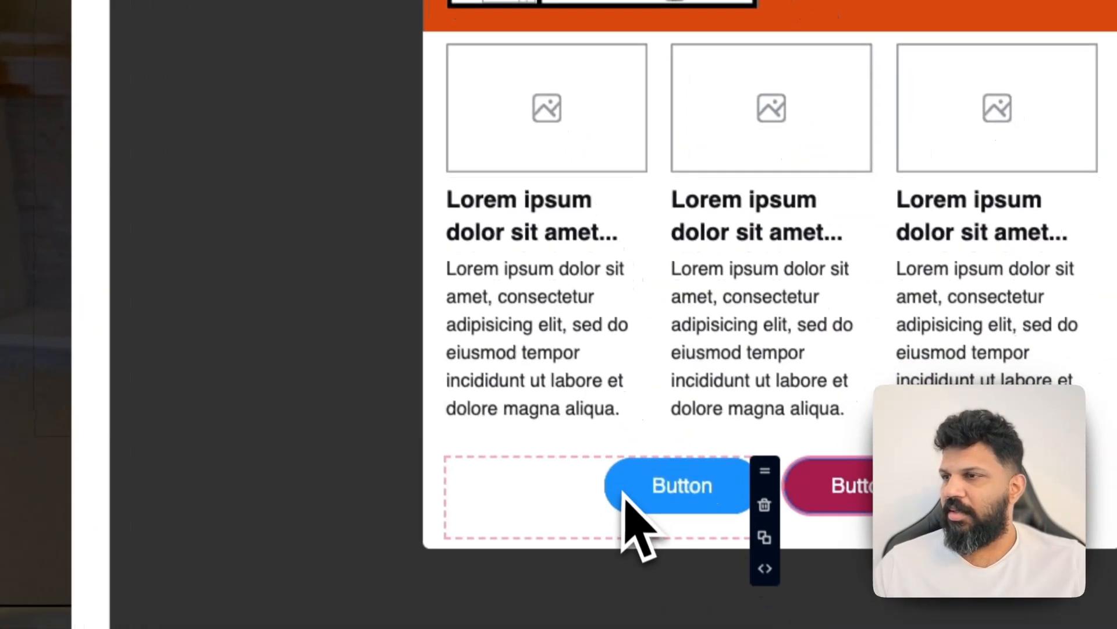
Delete the blue button and centre the remaining crimson button in the buttons block
{"action": "left_click", "coordinate": [606, 527]}
{"action": "left_click", "coordinate": [422, 463]}
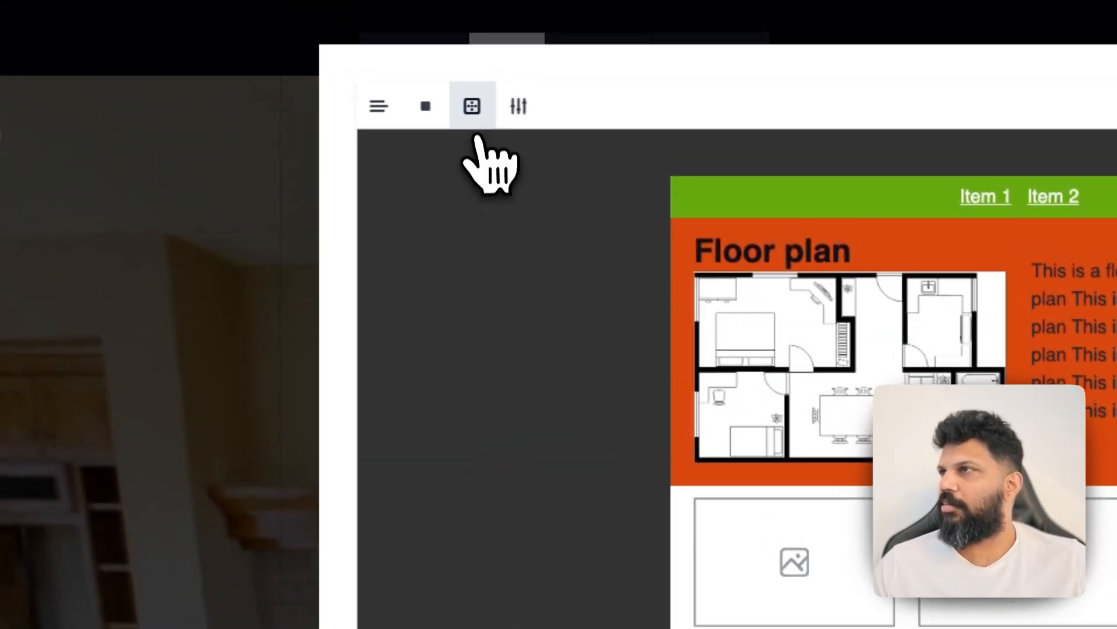
{"action": "left_click", "coordinate": [402, 120]}
{"action": "left_click", "coordinate": [500, 201]}
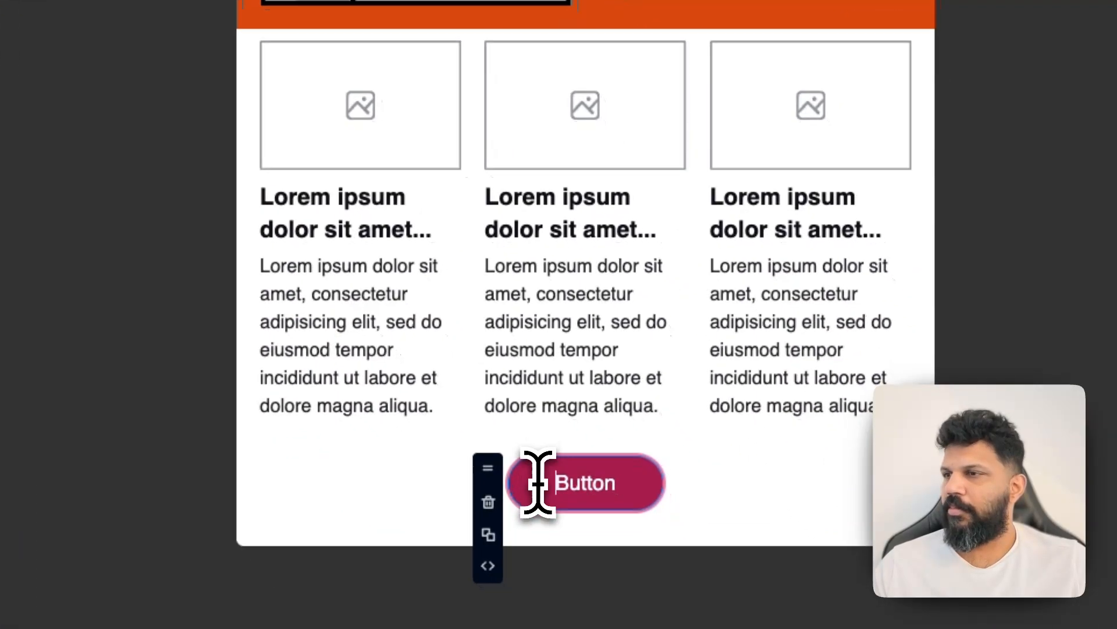
{"action": "double_click", "coordinate": [574, 483]}
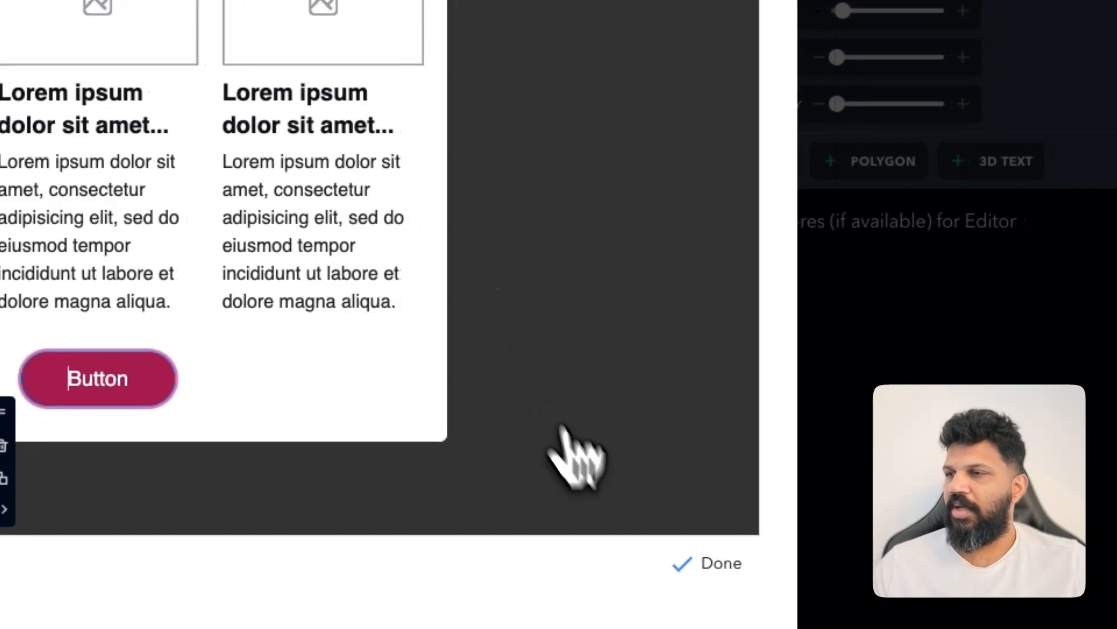
Finish editing the Smart Bubble and save the hotspot
{"action": "left_click", "coordinate": [724, 567]}
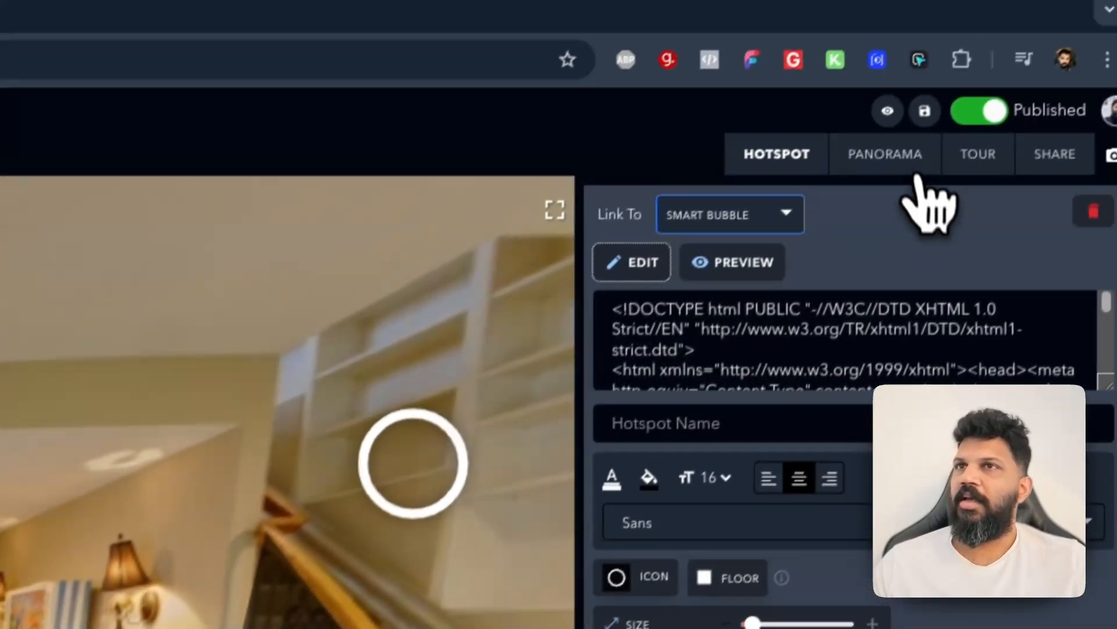
{"action": "left_click", "coordinate": [912, 129]}
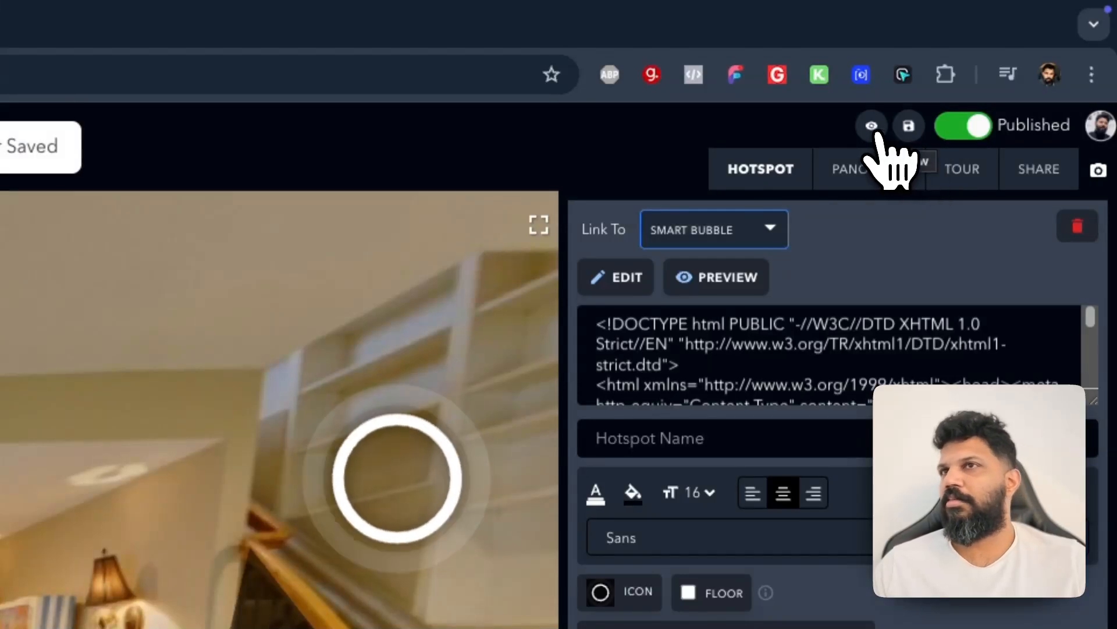
Preview the published tour and open the floor plan hotspot bubble
{"action": "left_click", "coordinate": [873, 128]}
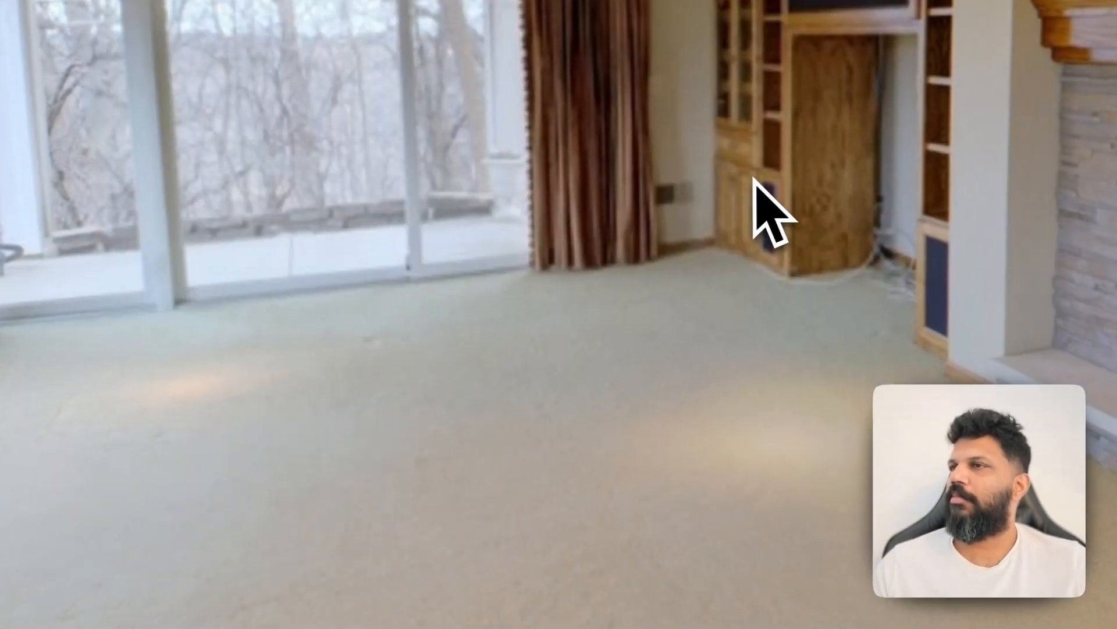
{"action": "left_click_drag", "start_coordinate": [763, 442], "coordinate": [228, 370]}
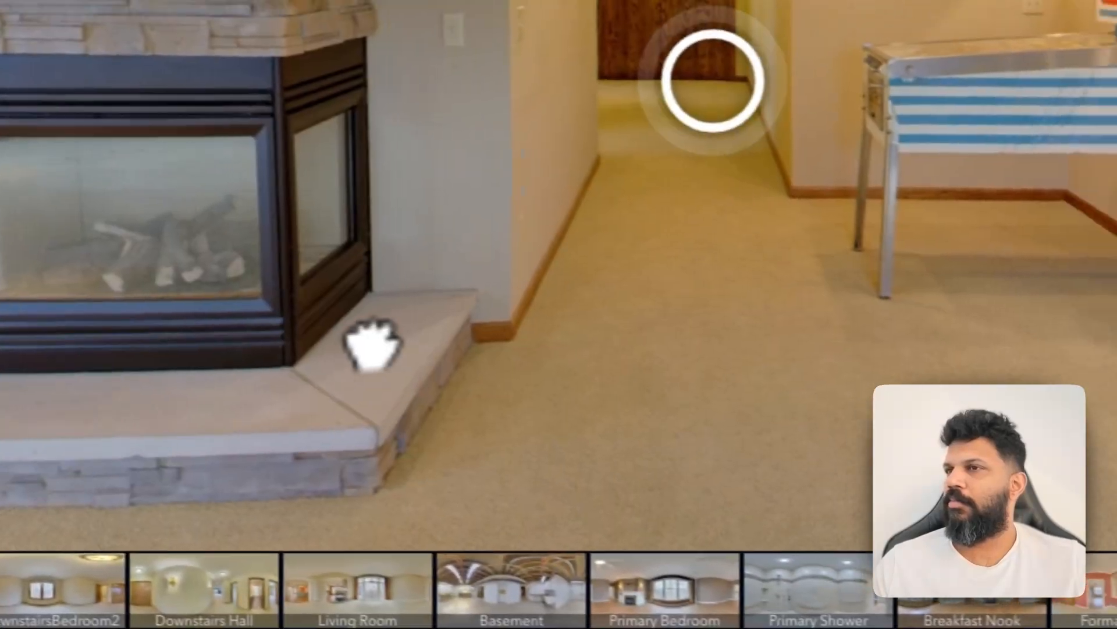
{"action": "left_click_drag", "start_coordinate": [373, 344], "coordinate": [363, 369]}
{"action": "left_click", "coordinate": [659, 125]}
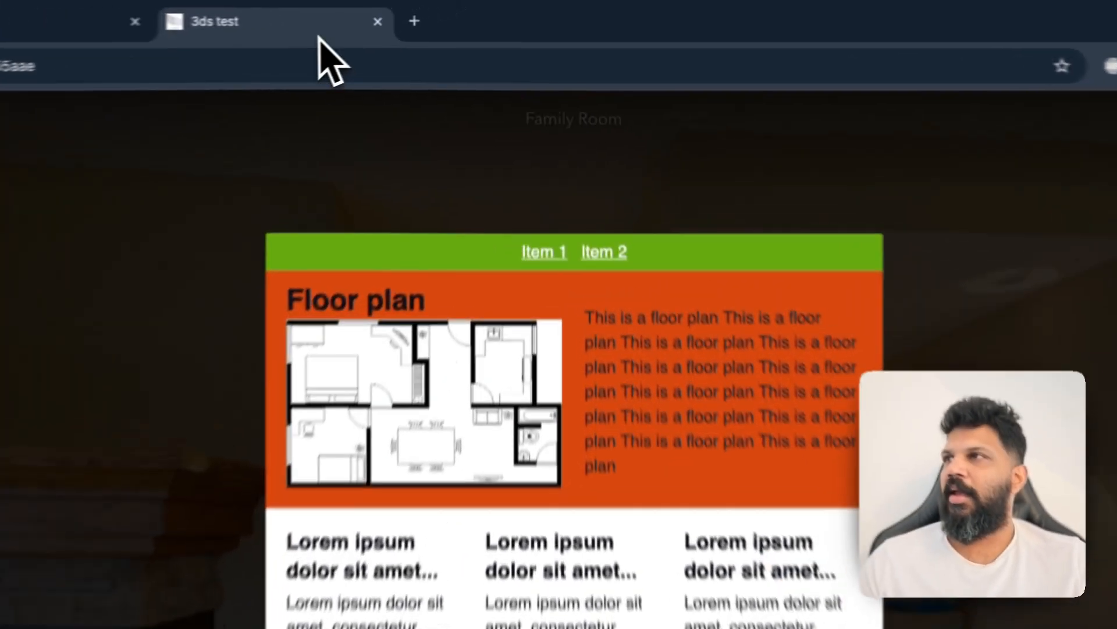
Check the bubble's layout in a narrow detached preview window and close that window
{"action": "left_click_drag", "start_coordinate": [412, 14], "coordinate": [416, 35]}
{"action": "left_click_drag", "start_coordinate": [296, 73], "coordinate": [320, 125]}
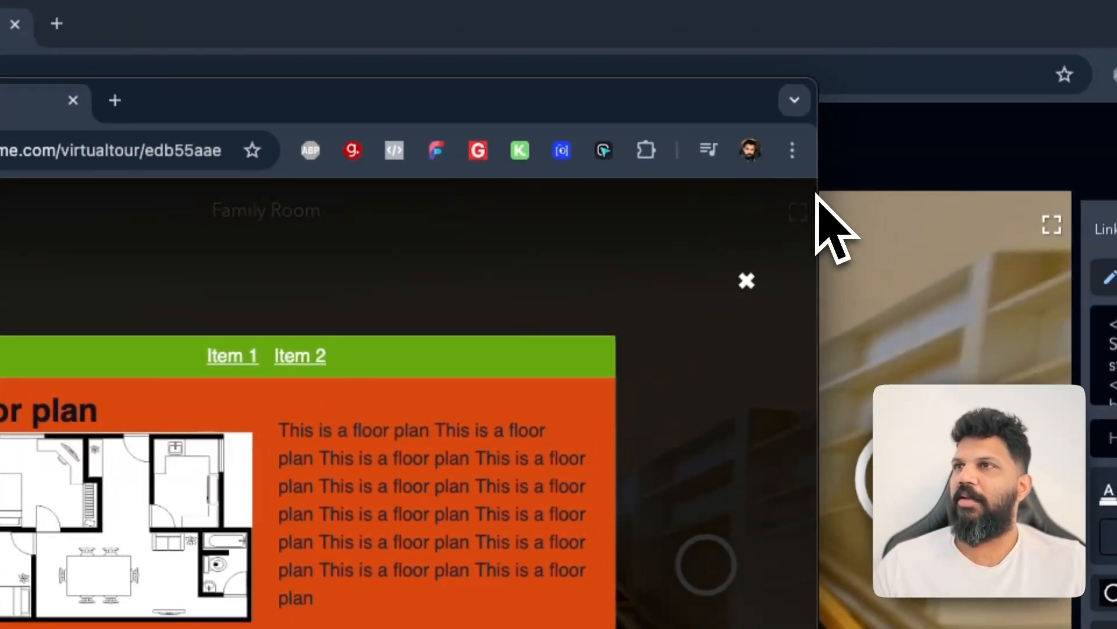
{"action": "left_click_drag", "start_coordinate": [818, 197], "coordinate": [314, 206]}
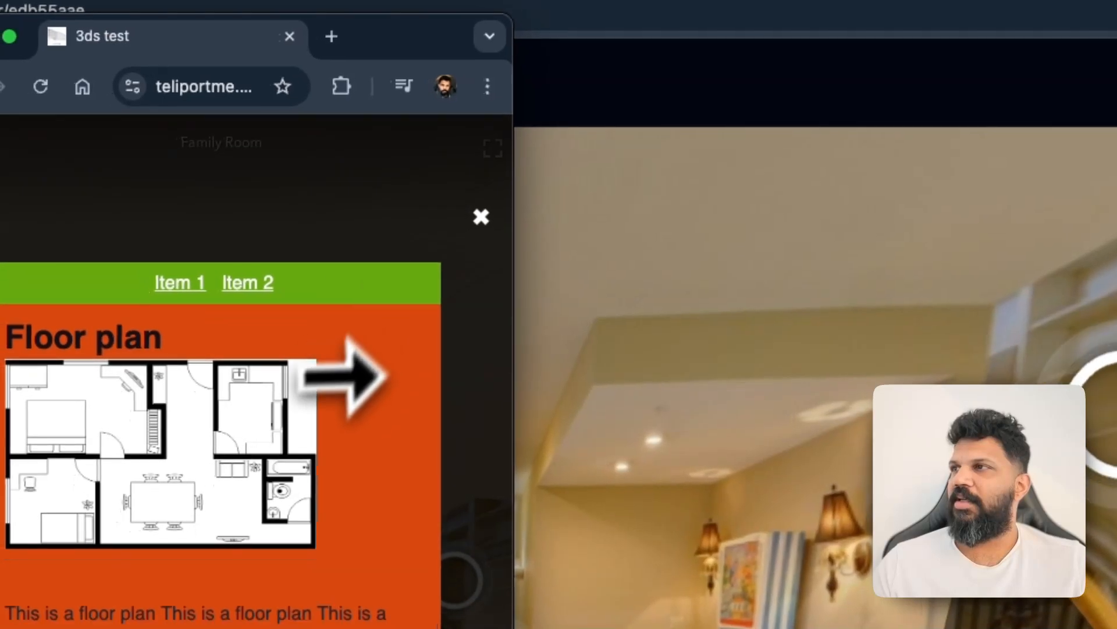
{"action": "scroll", "coordinate": [378, 374], "scroll_direction": "down", "scroll_amount": 5}
{"action": "scroll", "coordinate": [343, 465], "scroll_direction": "up", "scroll_amount": 5}
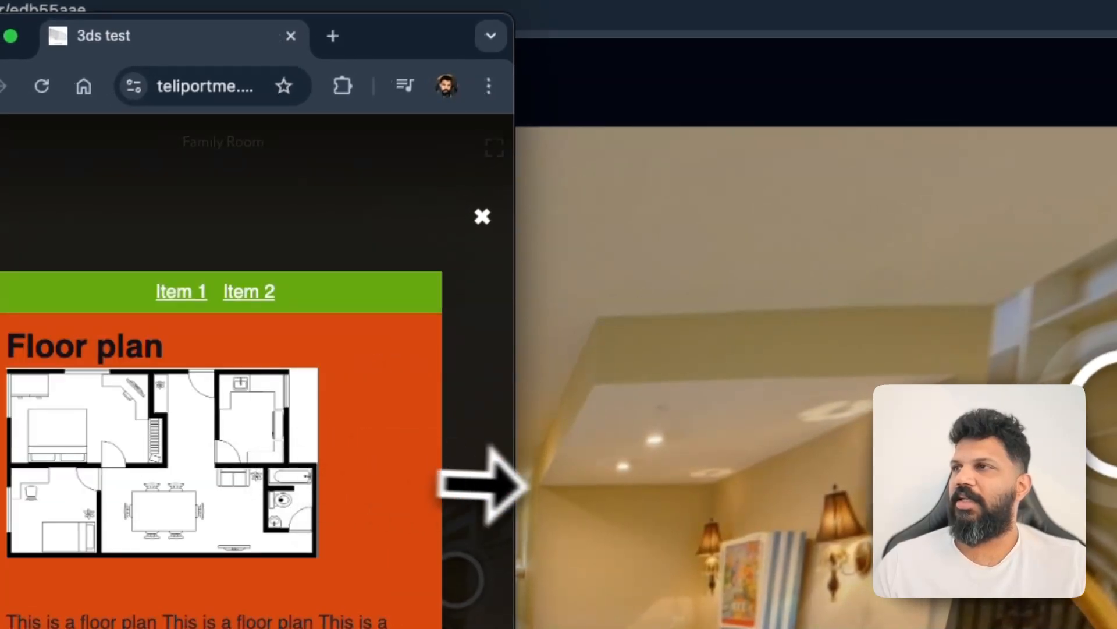
{"action": "left_click_drag", "start_coordinate": [534, 499], "coordinate": [978, 320]}
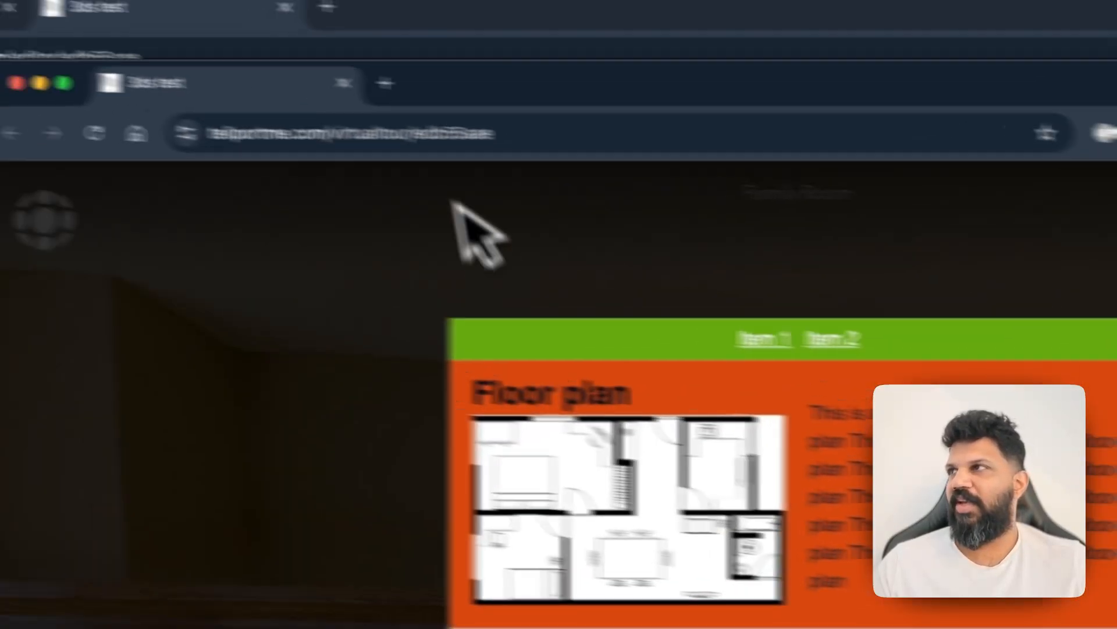
{"action": "left_click_drag", "start_coordinate": [281, 79], "coordinate": [256, 16]}
{"action": "left_click", "coordinate": [396, 22]}
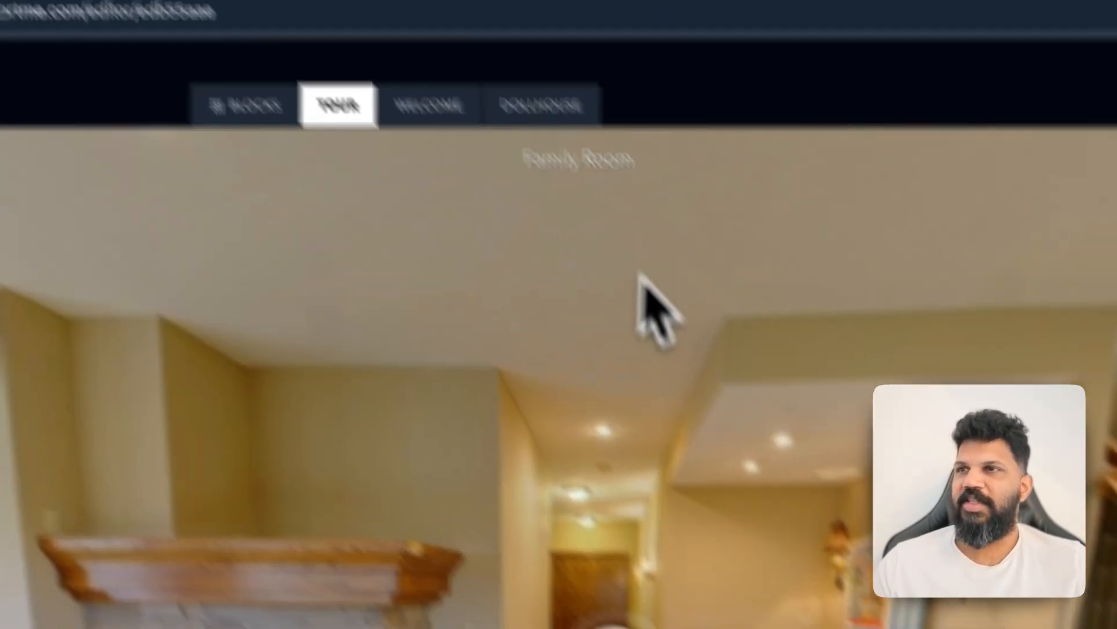